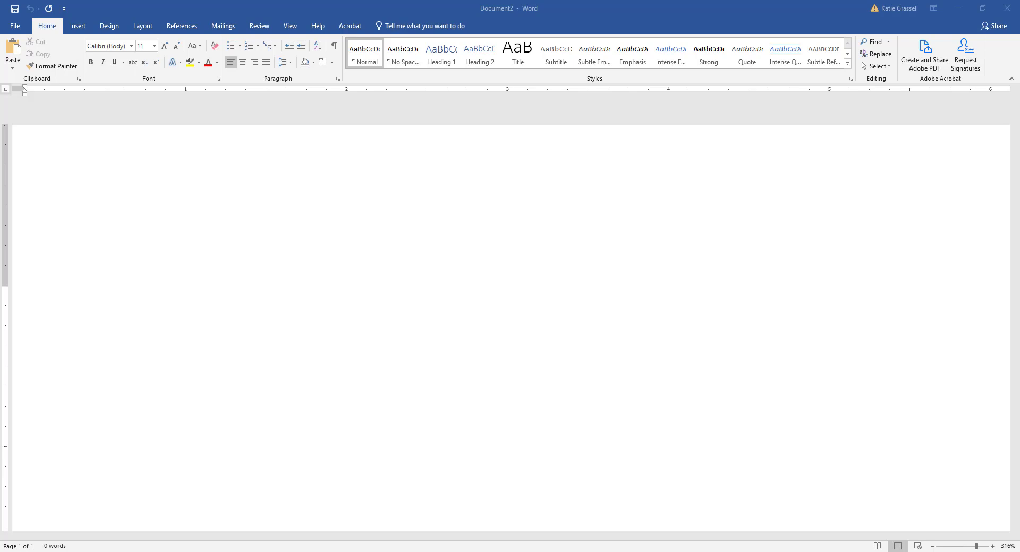
Step: Zoom to 100% and type Kind, Active, Talkative and Initalizer on separate lines
left_click(152, 316)
mouse_move(976, 546)
left_mouse_down()
mouse_move(936, 548)
mouse_move(967, 549)
left_mouse_up()
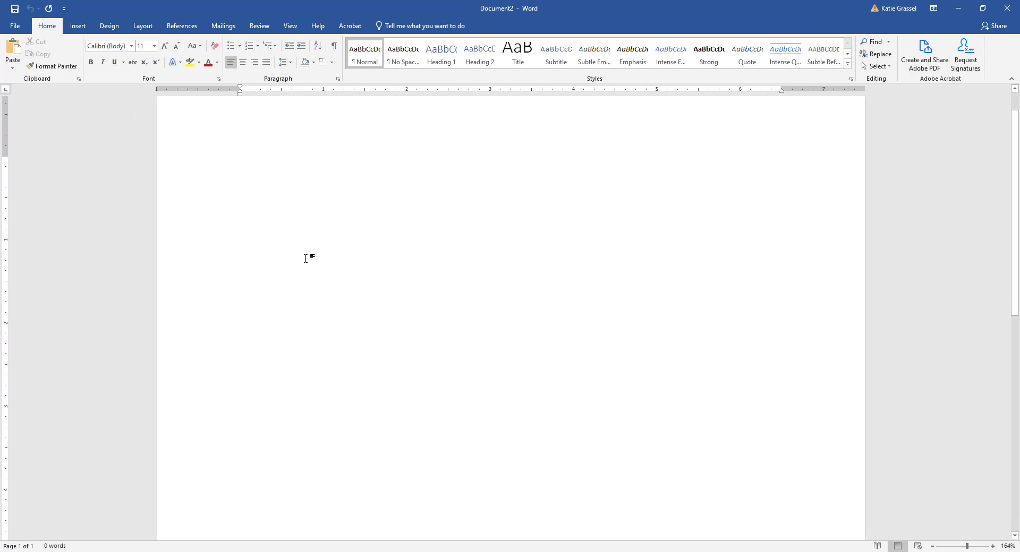
type("K")
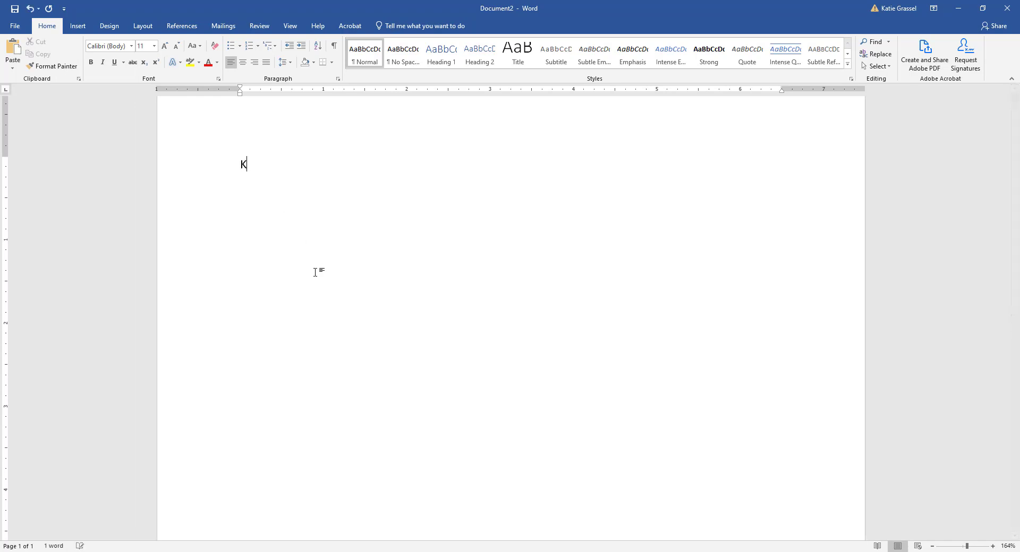
type("ind ")
type("Active")
key("Return")
type("Talkative Ini")
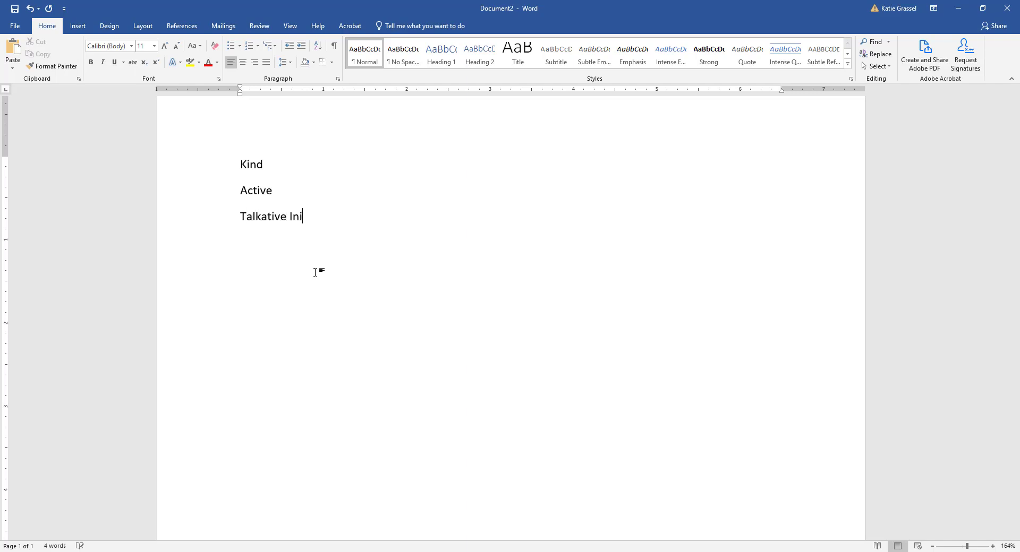
type("talizer")
key("Return")
Step: Add Everyone on the last line and correct Initalizer to Initializer
left_click(315, 272)
type("Everyone")
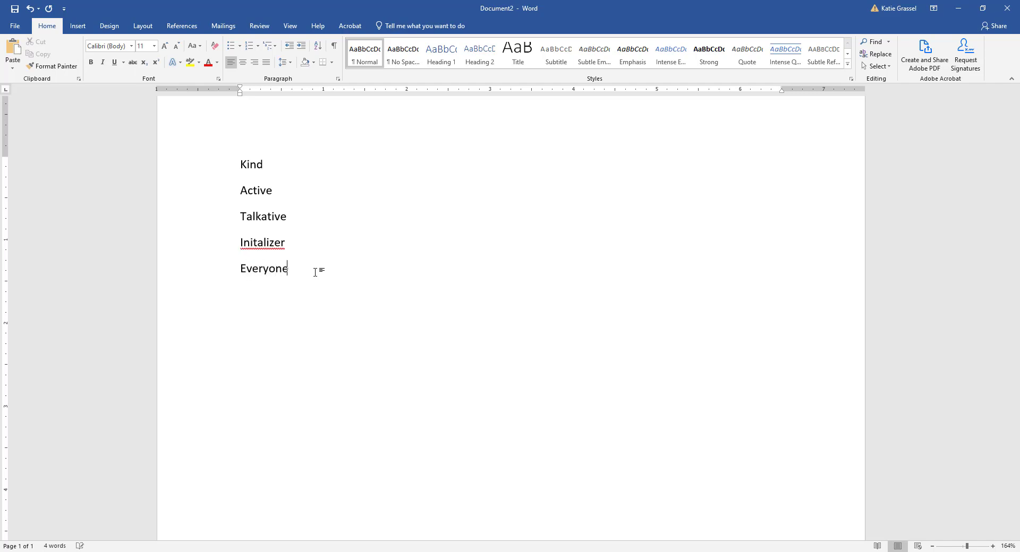
right_click(254, 244)
left_click(230, 257)
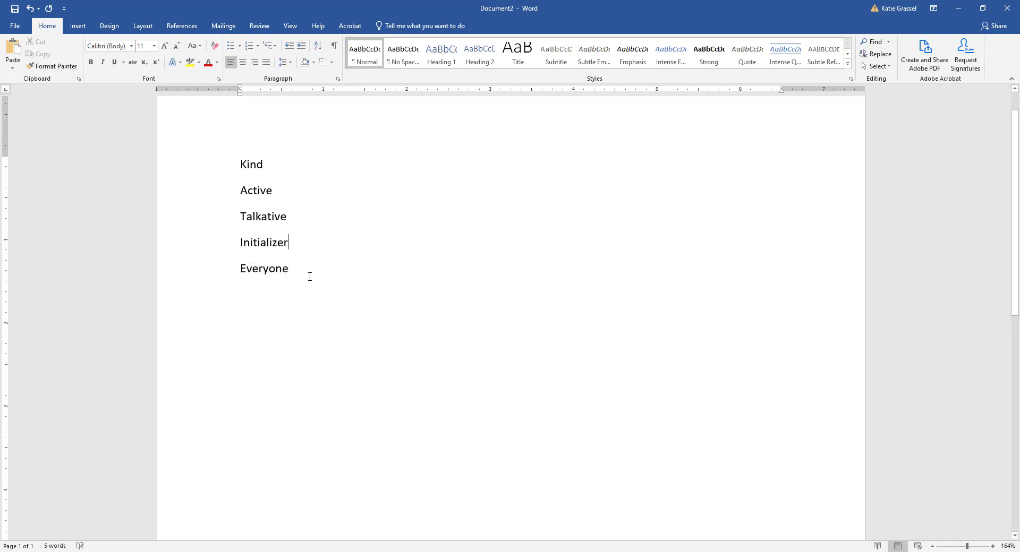
left_click(308, 272)
left_click_drag(241, 162, 247, 162)
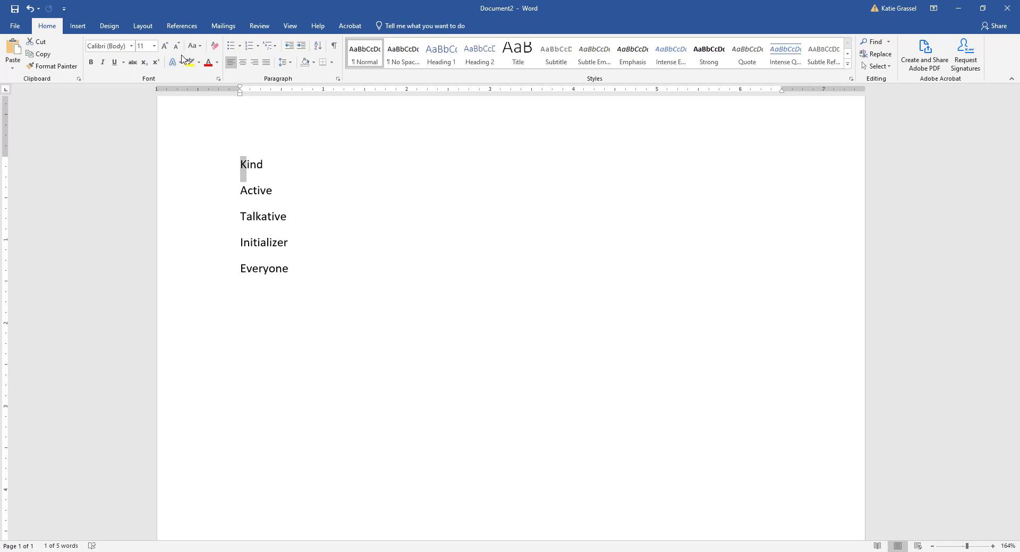
Step: Set the initial K of Kind and A of Active to 28 pt
left_click(154, 47)
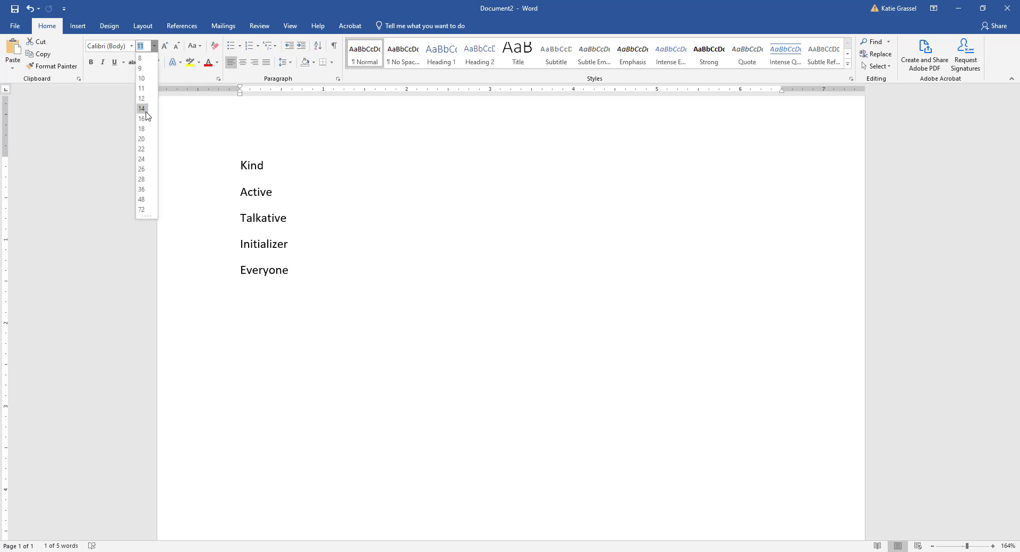
left_click(141, 180)
left_click(244, 217)
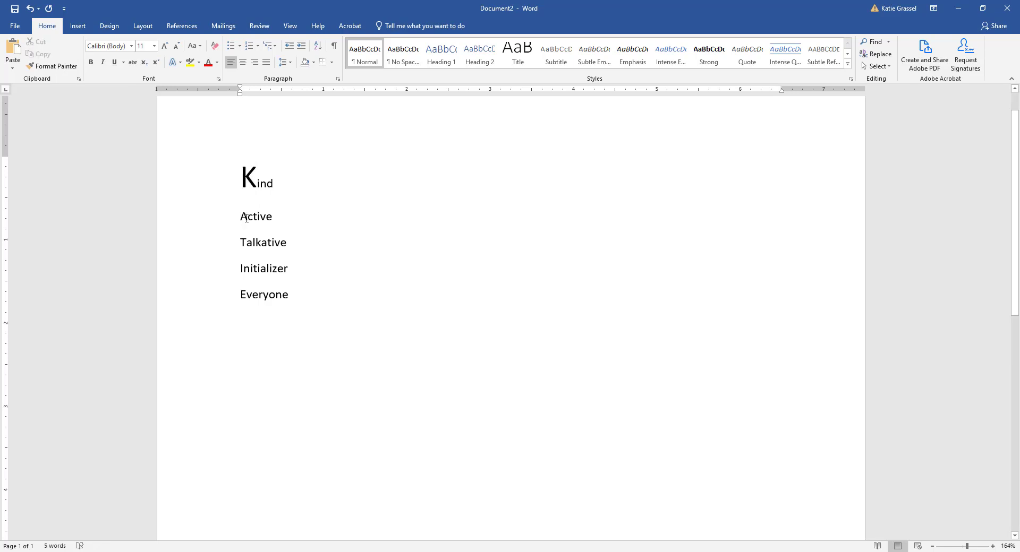
left_click_drag(246, 217, 241, 217)
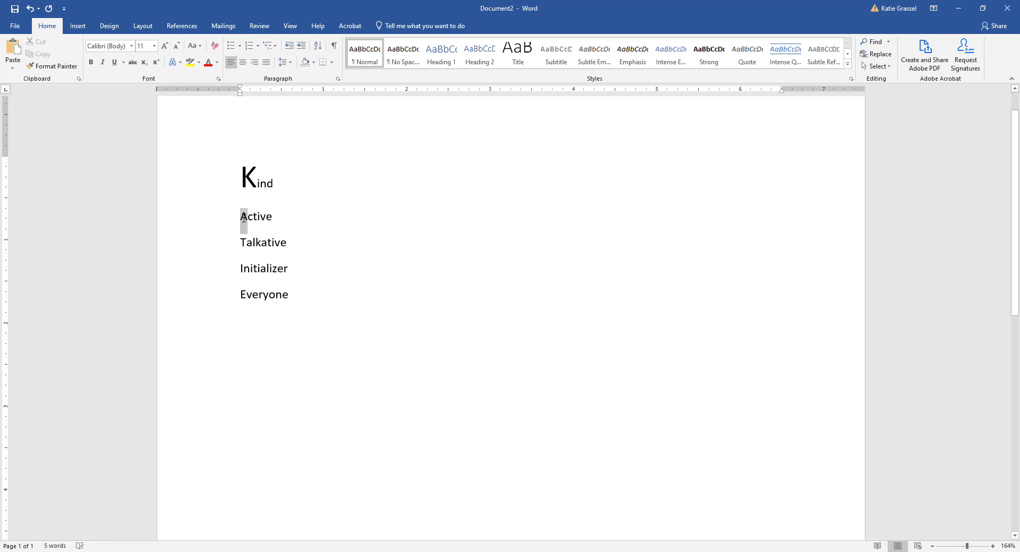
left_click(166, 47)
left_click(166, 47)
left_click(165, 47)
left_click(166, 47)
left_click(166, 46)
left_click(166, 47)
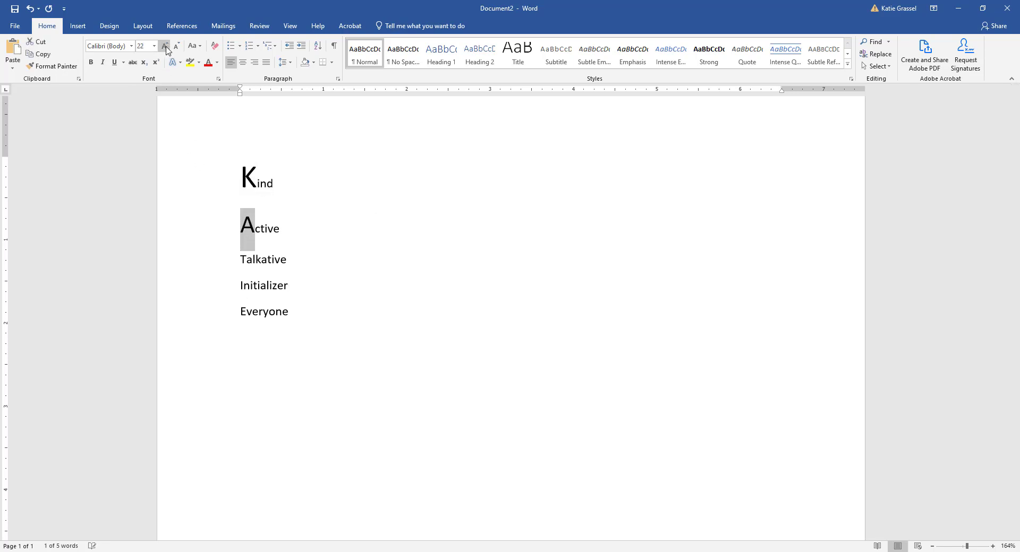
left_click(166, 47)
left_click(166, 47)
left_click(165, 46)
left_click(166, 47)
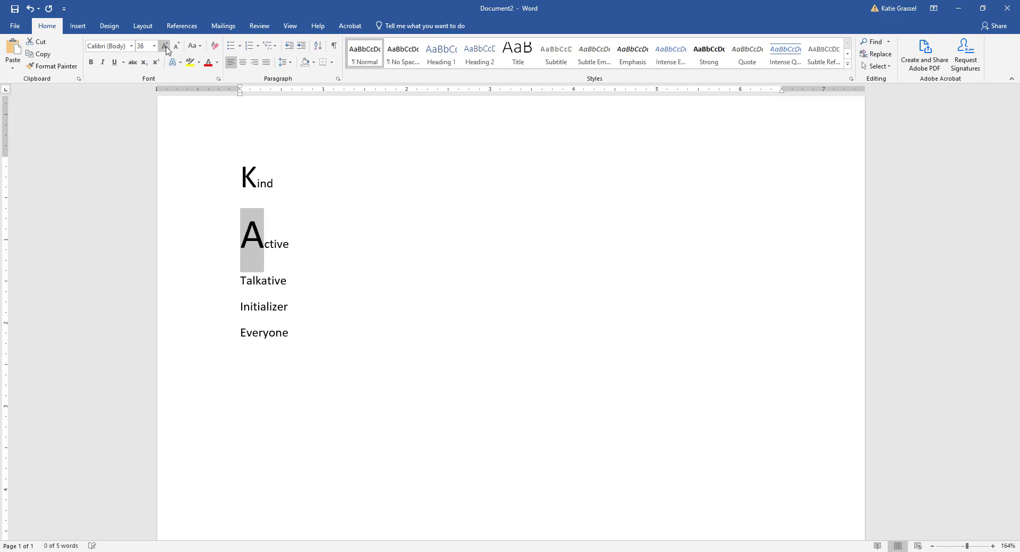
left_click(177, 47)
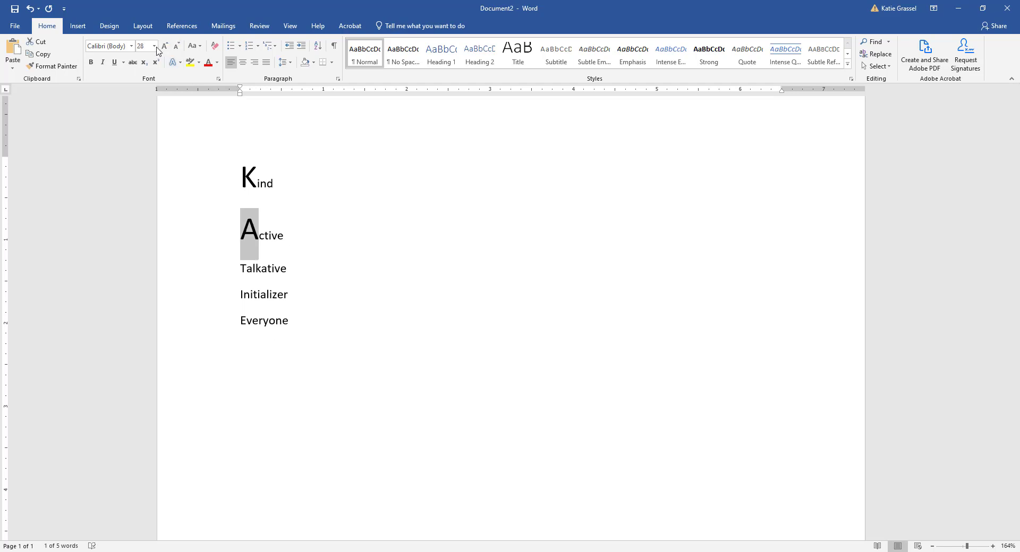
left_click(250, 187)
Step: Set the initials T, I and E of Talkative, Initializer and Everyone to 28 pt
left_click_drag(240, 268, 247, 268)
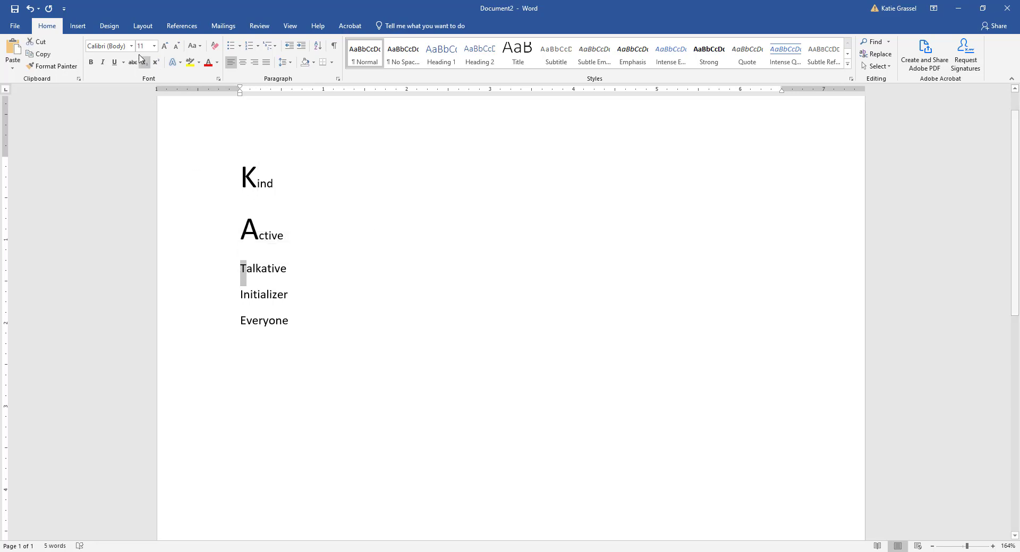
left_click(154, 46)
key("Escape")
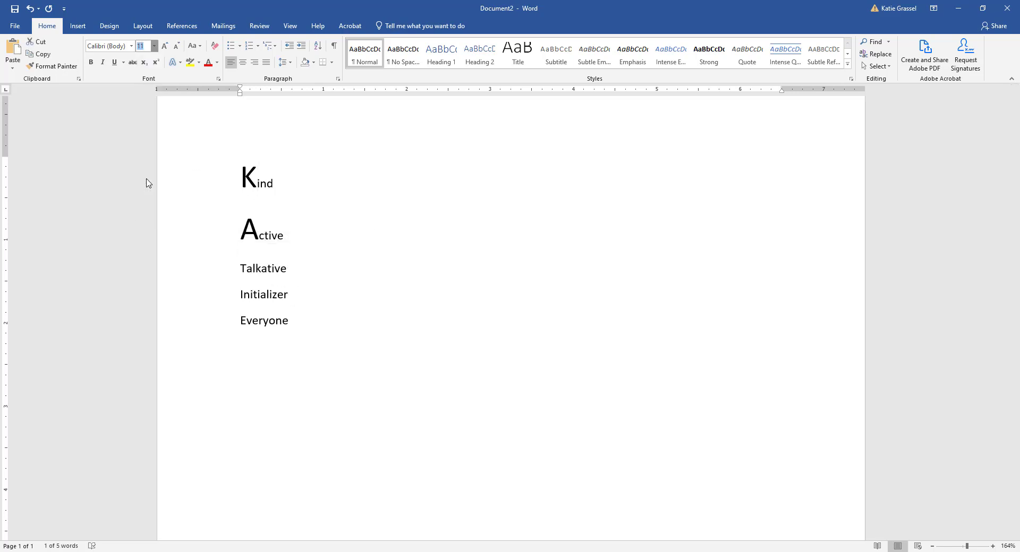
type("28")
key("Return")
left_click(240, 325)
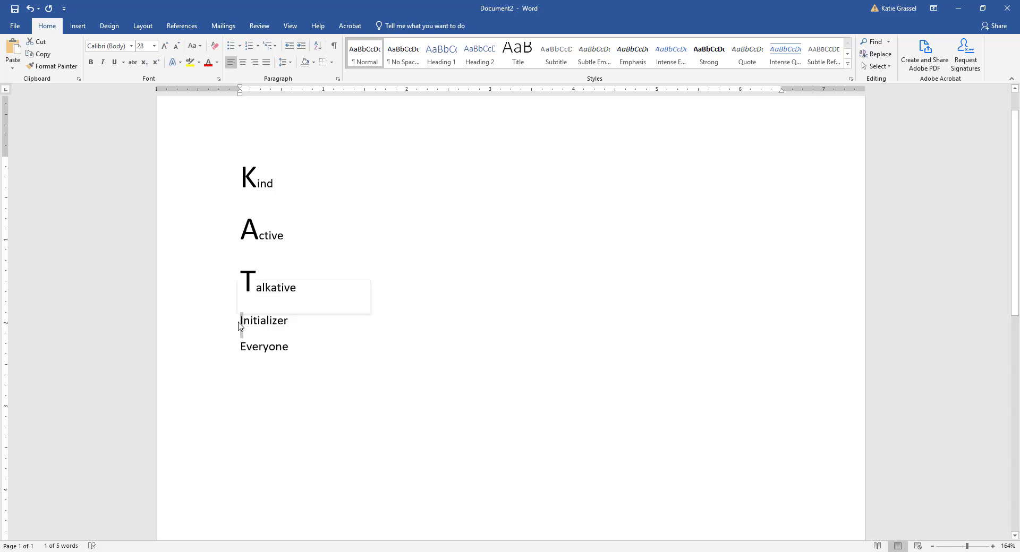
left_click(154, 46)
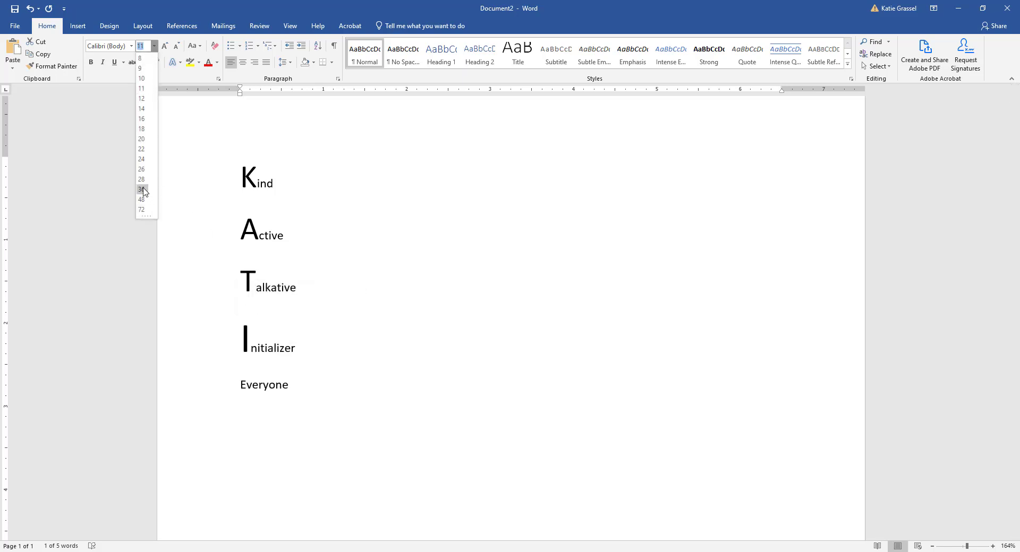
left_click(141, 179)
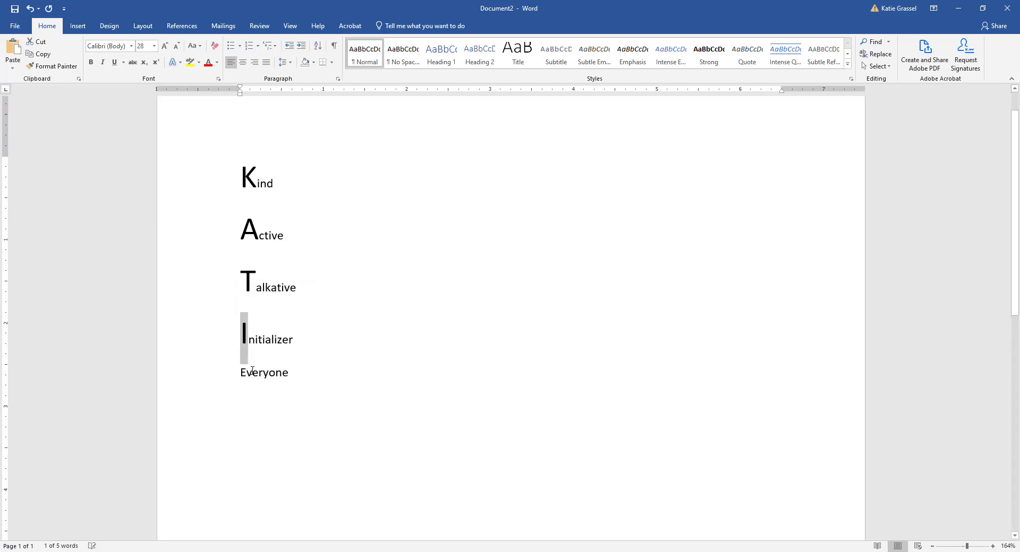
left_click_drag(243, 372, 241, 378)
left_click(154, 46)
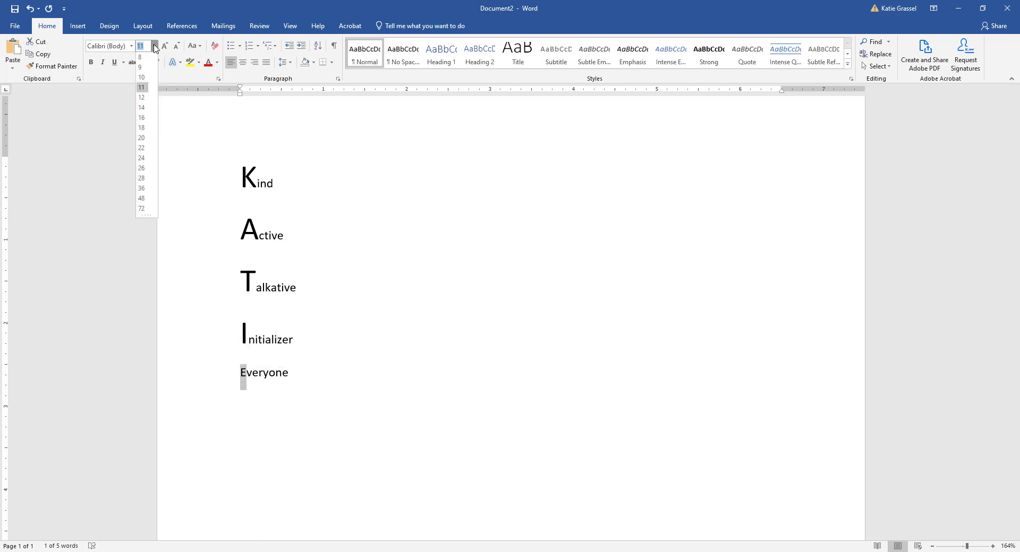
left_click(141, 179)
left_click(444, 291)
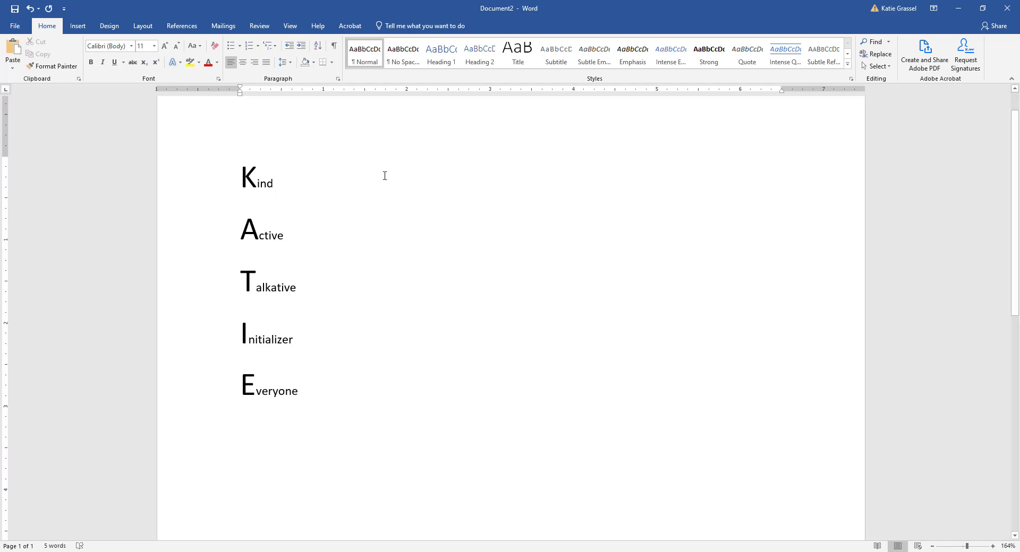
Step: Apply red font colour to the large K of Kind
left_click_drag(249, 182, 257, 183)
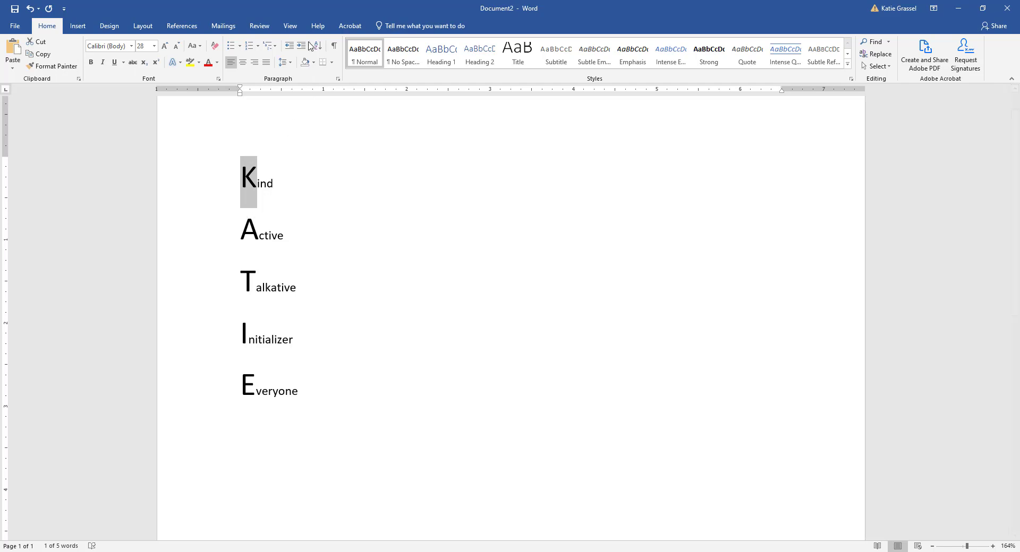
left_click(217, 67)
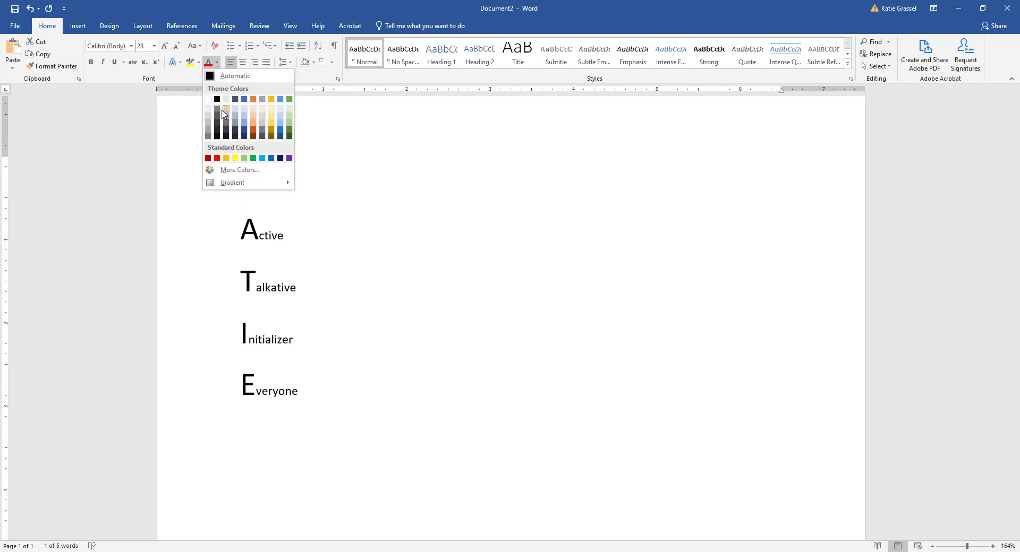
left_click(242, 171)
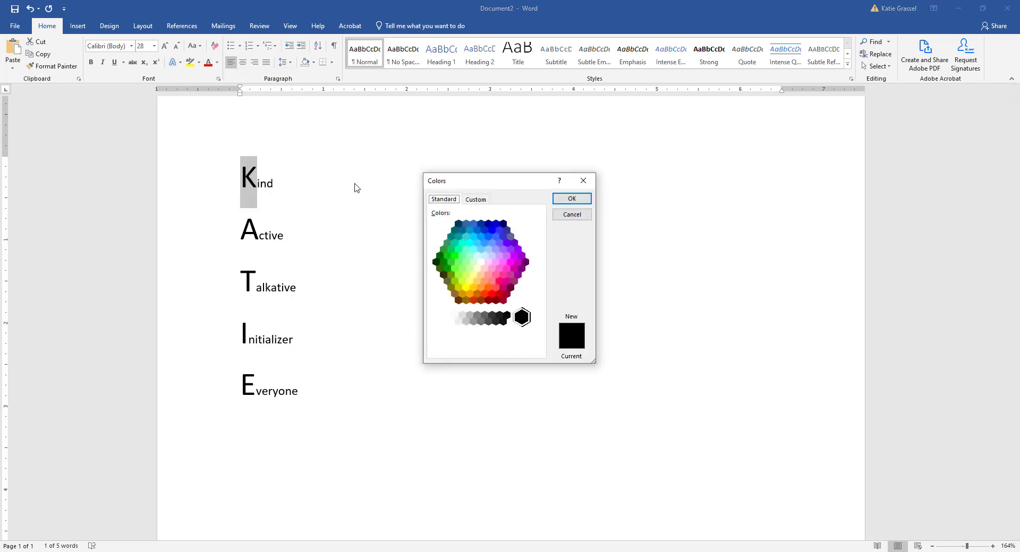
left_click(476, 200)
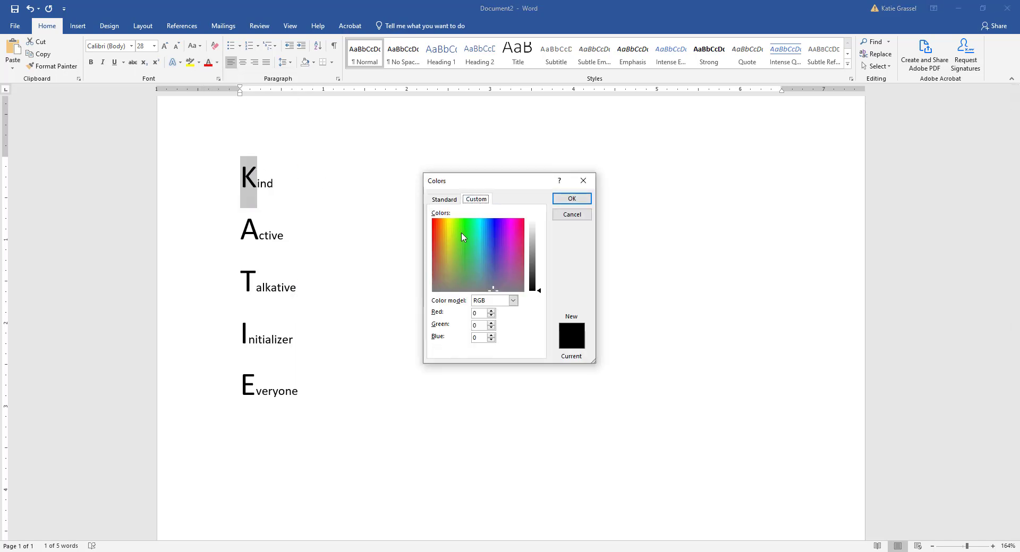
left_click(461, 232)
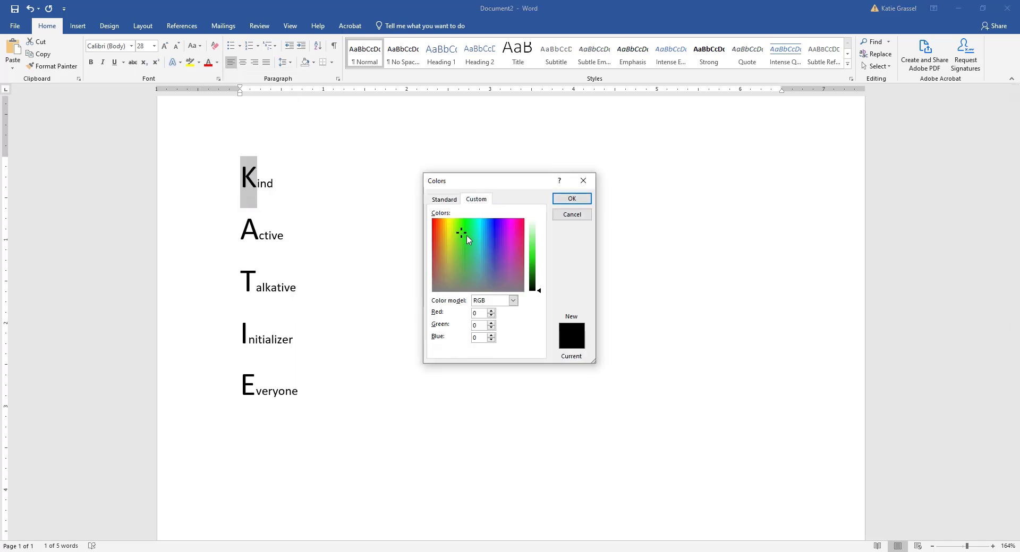
left_click(571, 198)
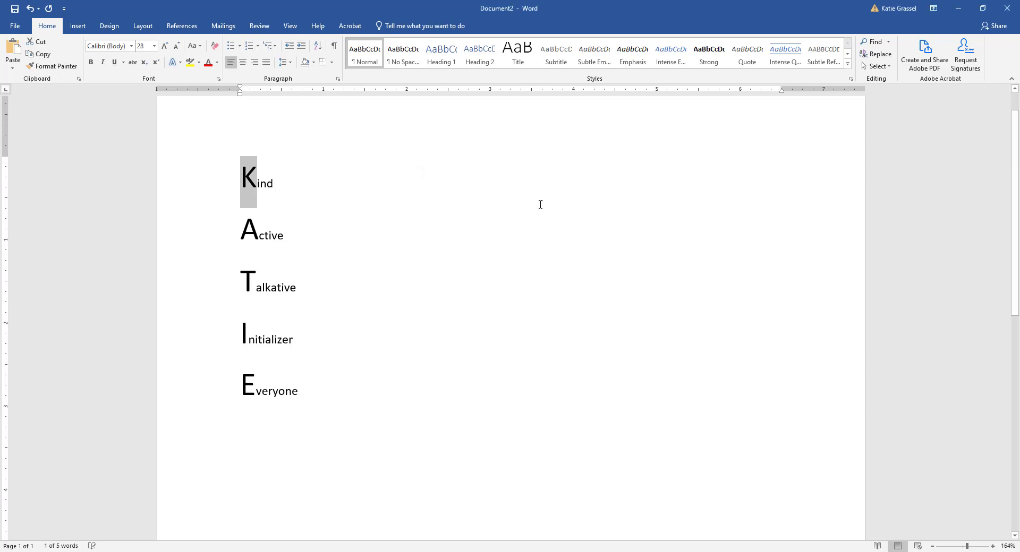
left_click(208, 62)
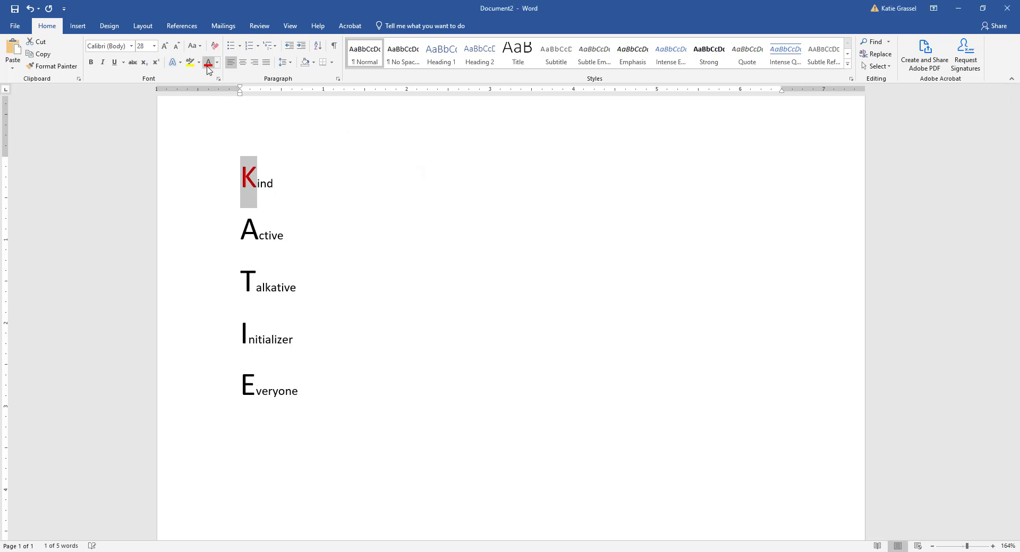
left_click(251, 212)
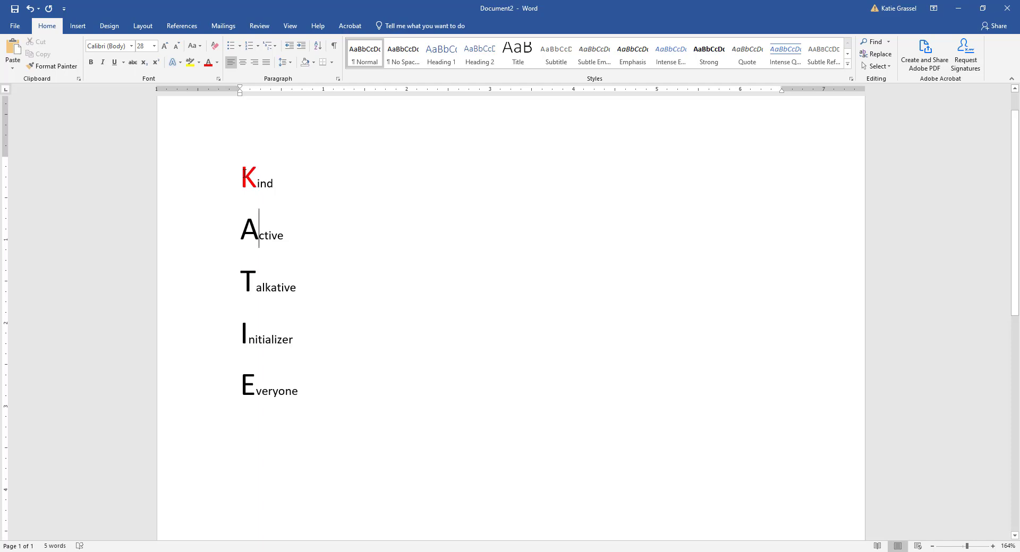
Step: Apply the Harrington font to all five acrostic lines
left_click_drag(251, 171, 330, 409)
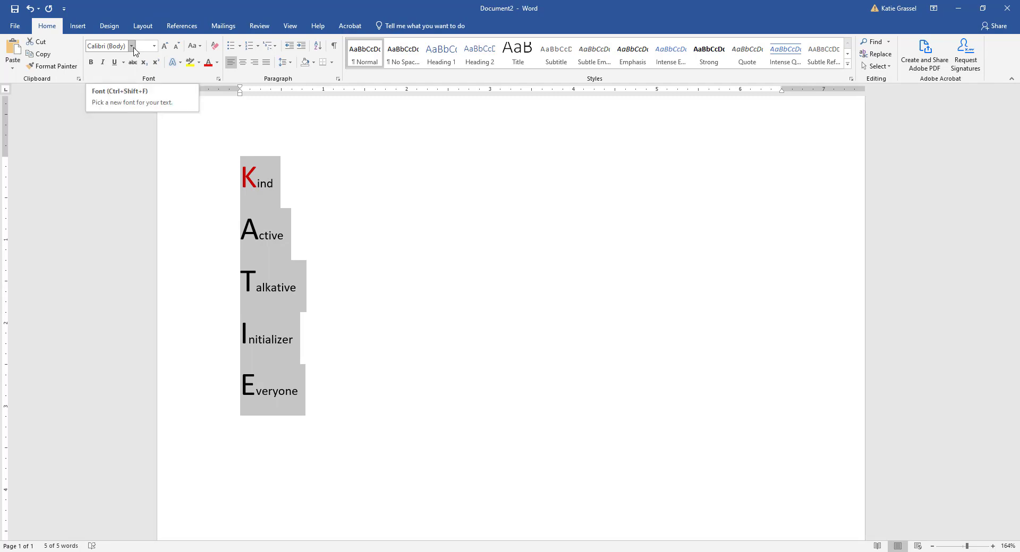
left_click(132, 47)
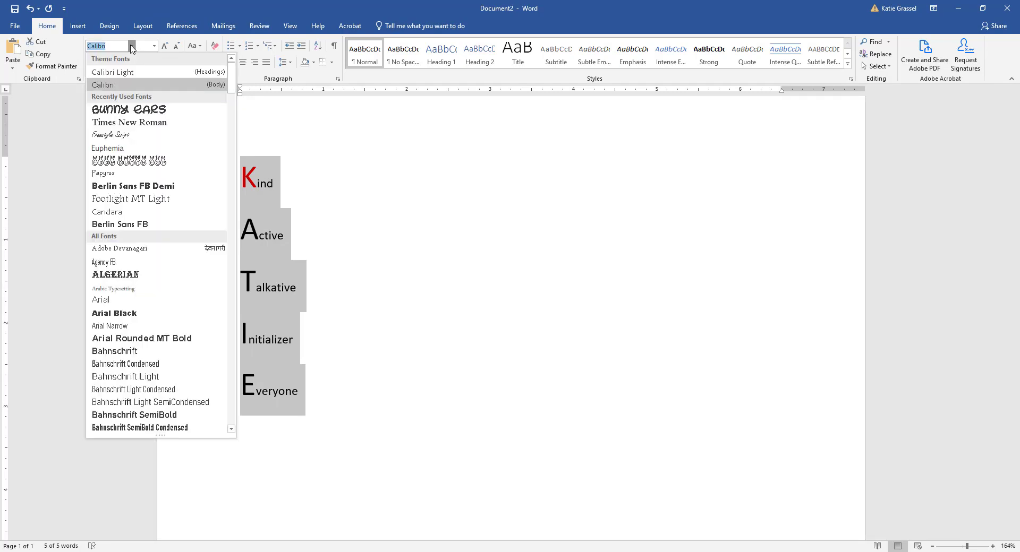
scroll(153, 284, "down", 10)
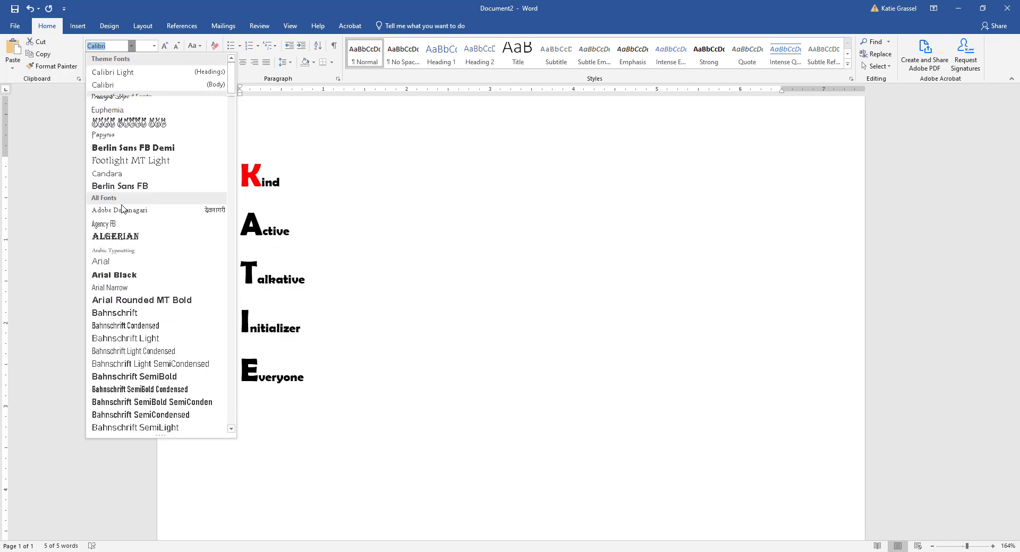
scroll(153, 284, "down", 20)
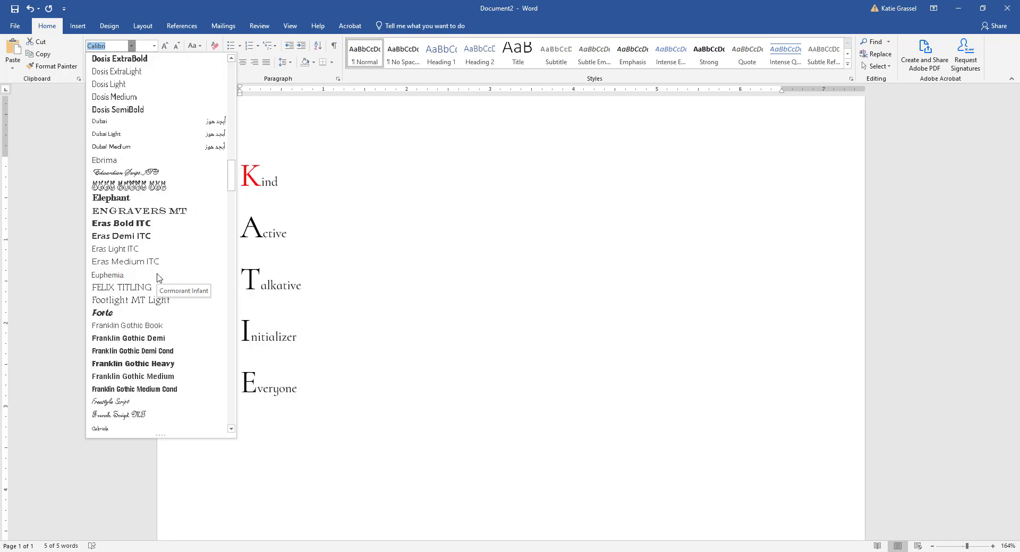
scroll(157, 277, "down", 3)
scroll(157, 277, "down", 7)
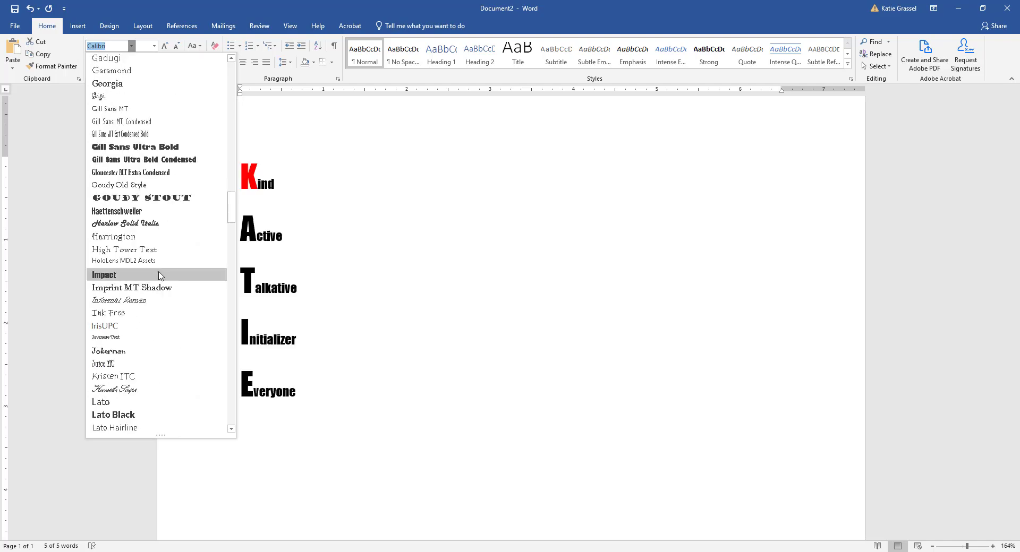
left_click(137, 241)
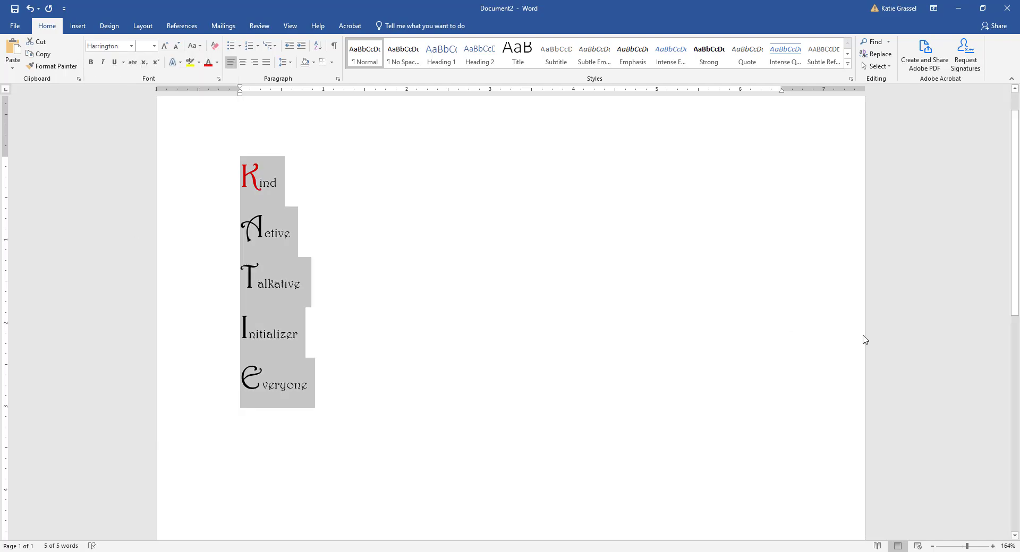
left_click(677, 288)
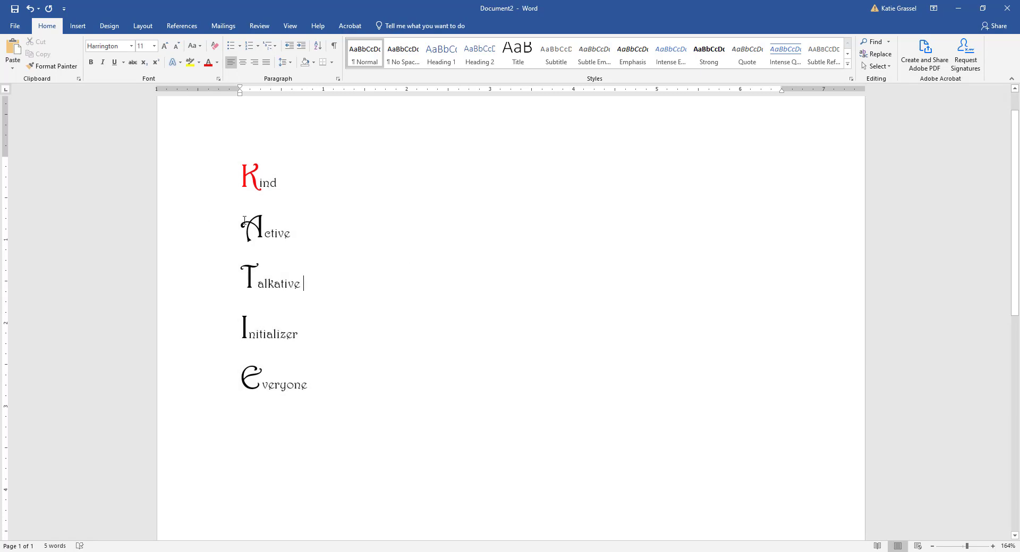
Step: Colour the A of Active blue and the T of Talkative gold
left_click_drag(261, 226, 250, 227)
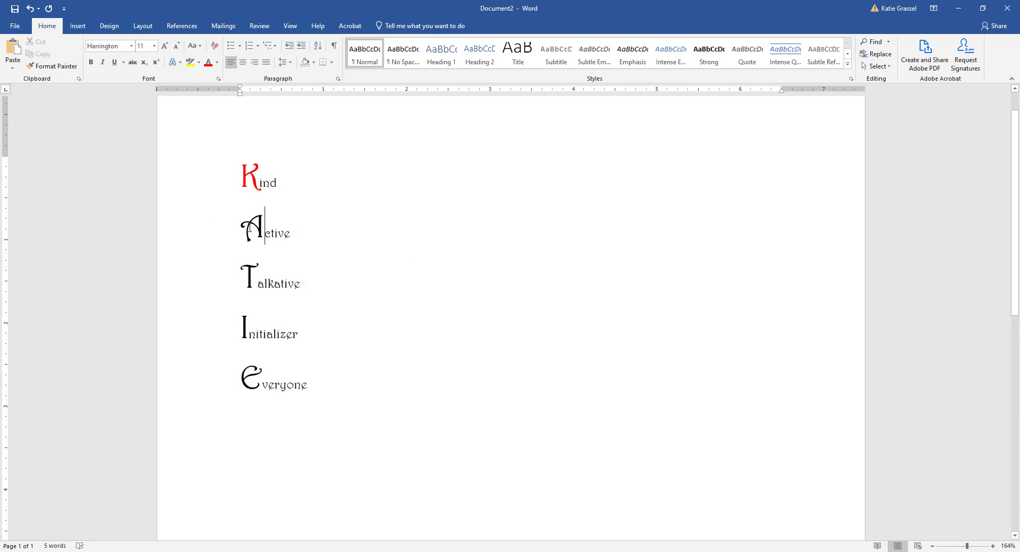
left_click(216, 62)
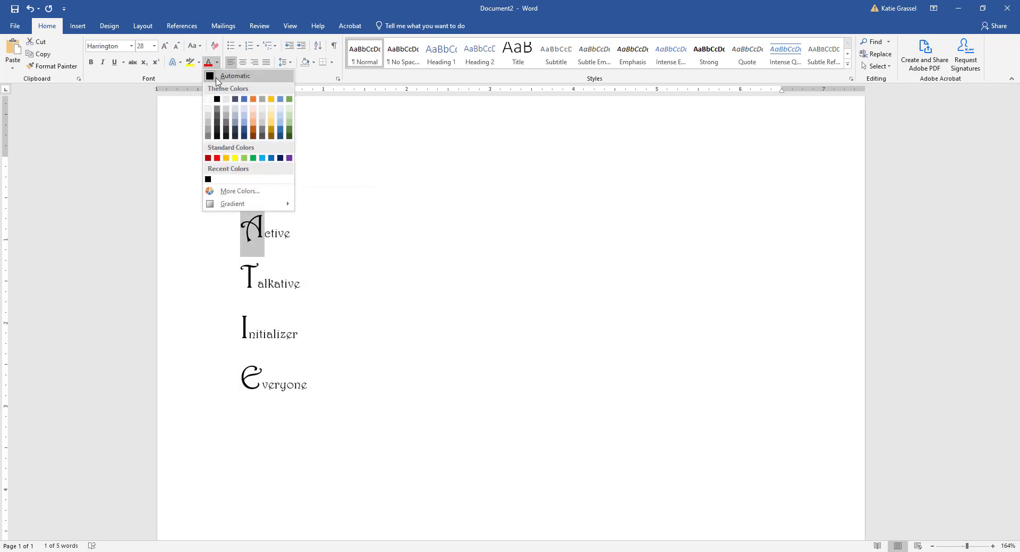
left_click(271, 157)
left_click_drag(258, 286, 242, 287)
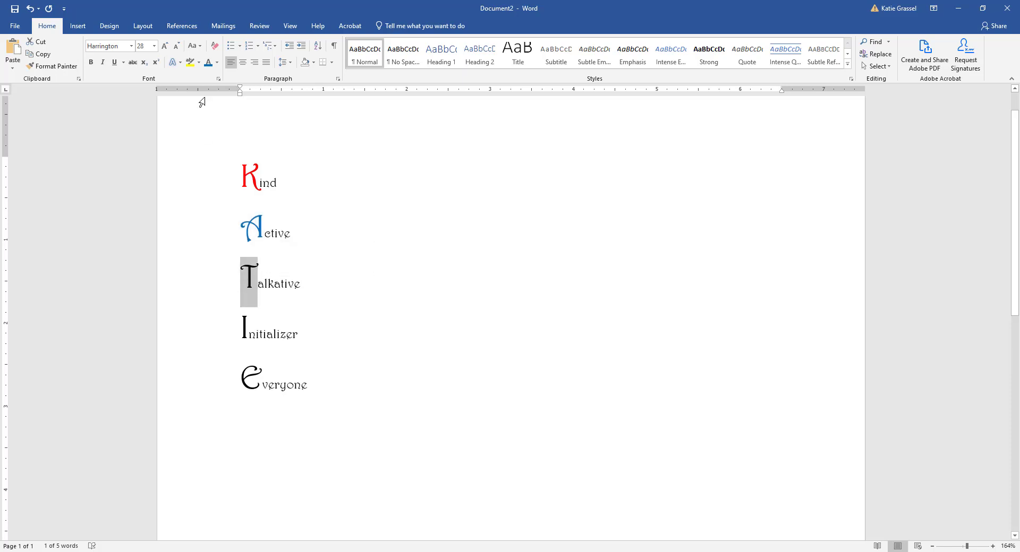
left_click(217, 62)
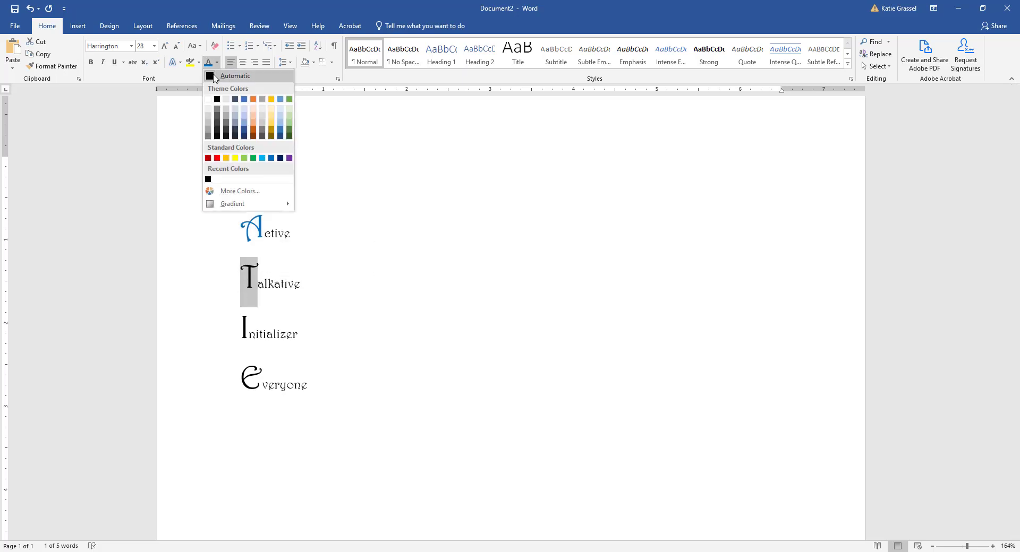
left_click(270, 132)
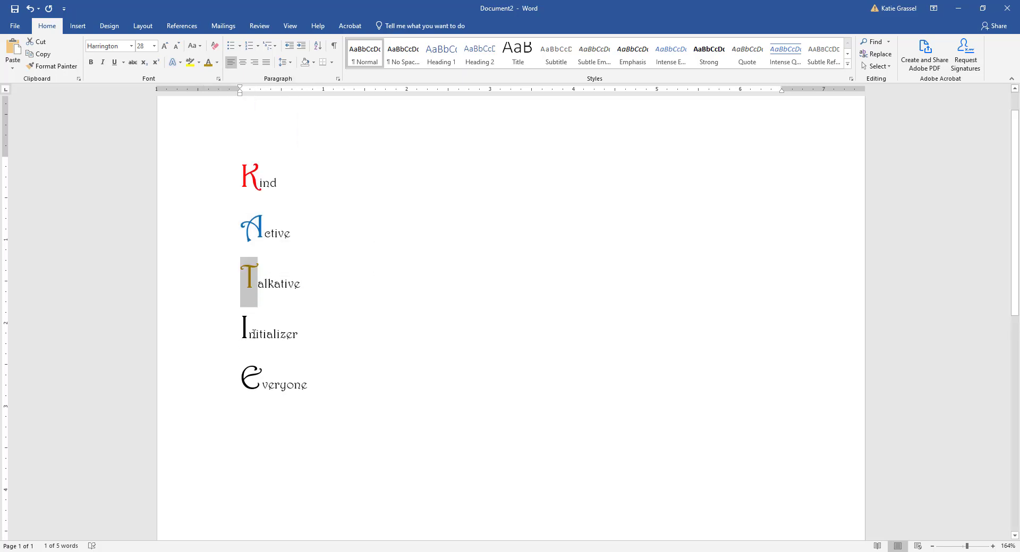
Step: Colour the I of Initializer grey and the E of Everyone light orange
left_click_drag(249, 334, 238, 334)
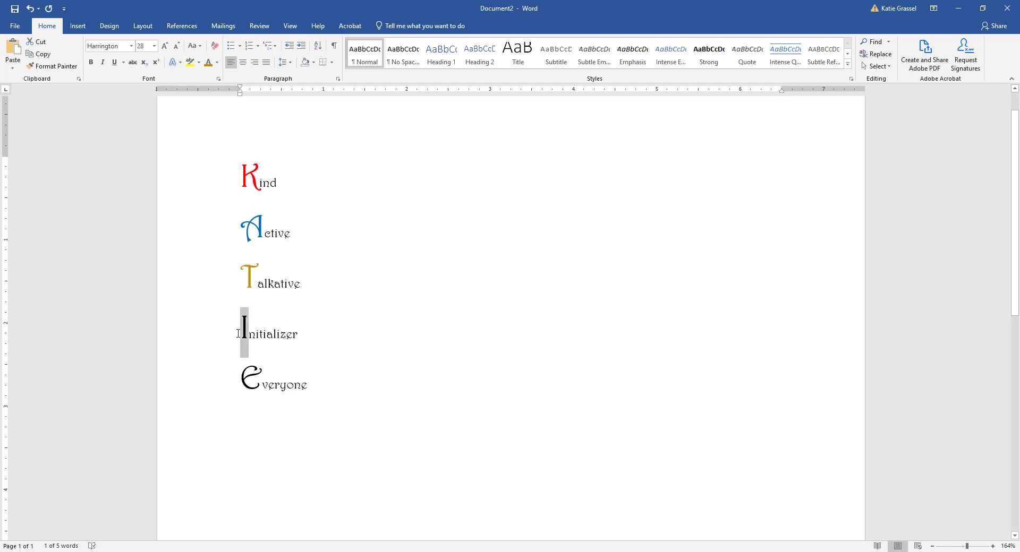
left_click(217, 62)
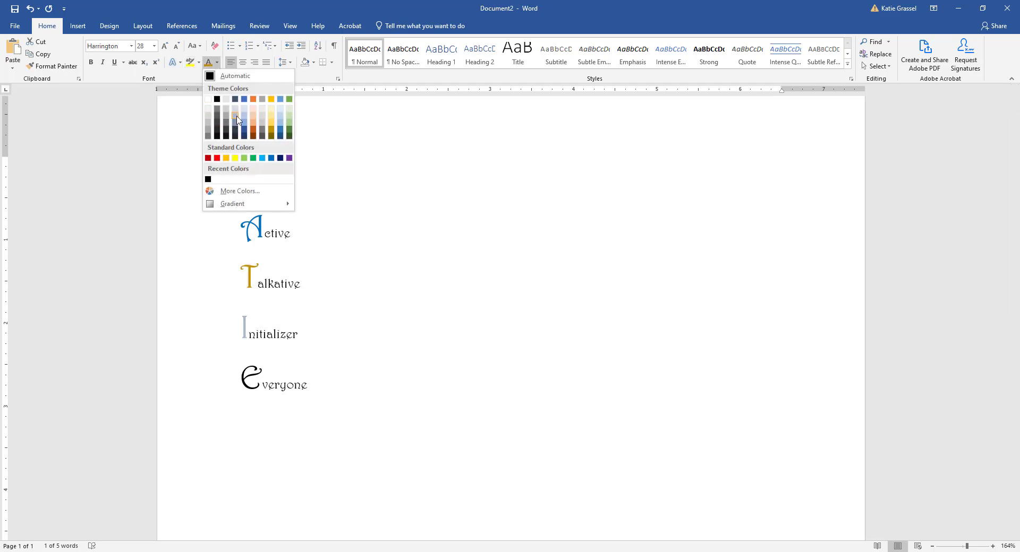
left_click(225, 129)
left_click_drag(254, 377, 241, 378)
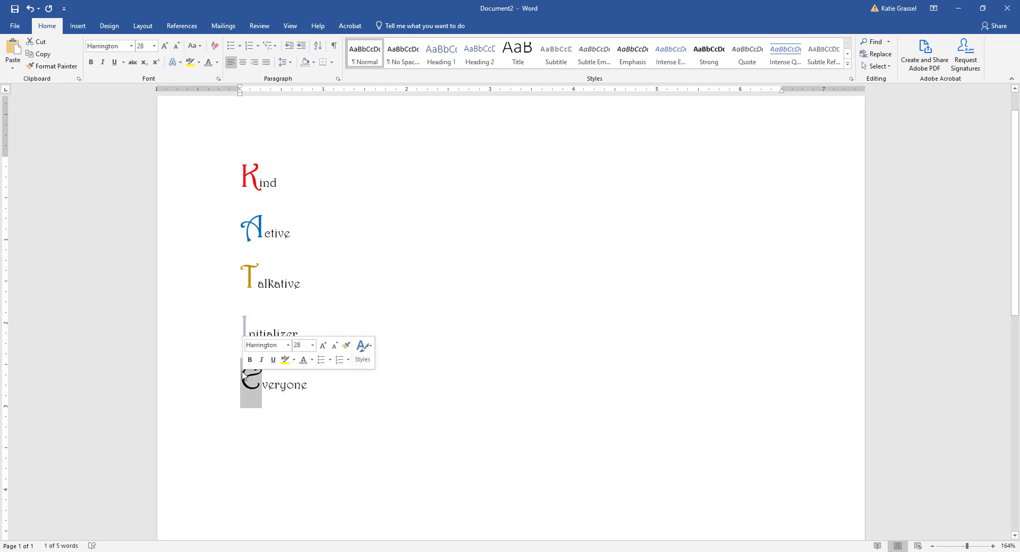
left_click(217, 62)
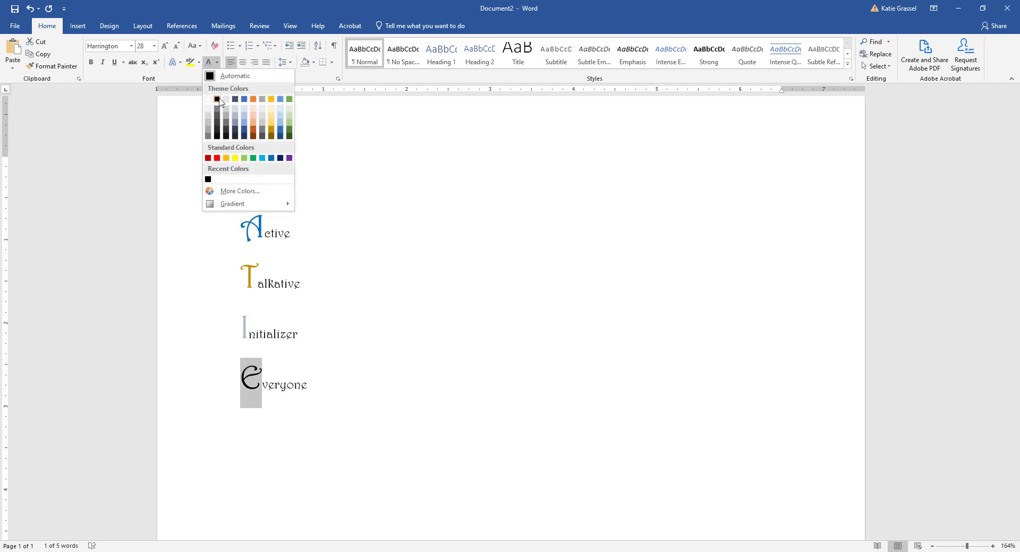
left_click(252, 126)
left_click(492, 321)
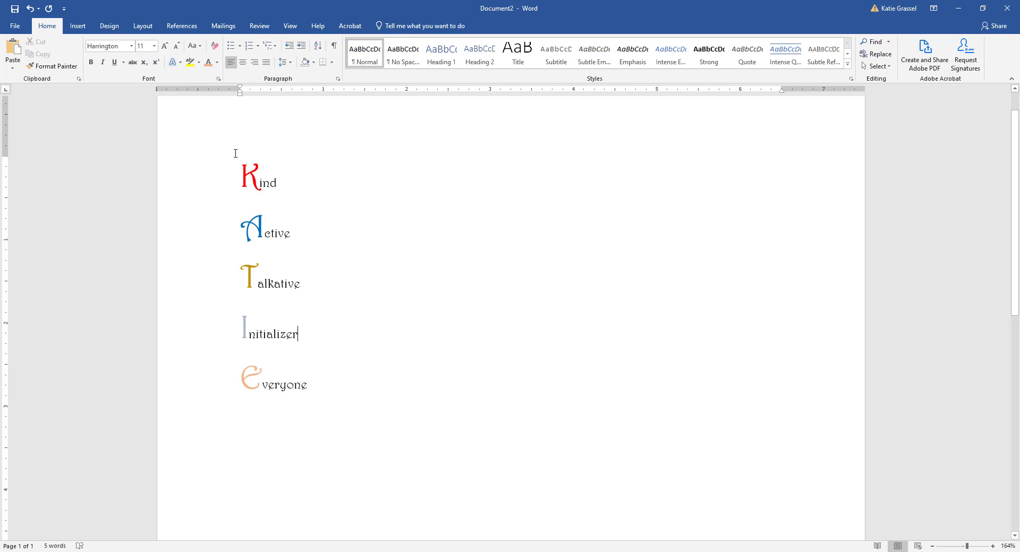
Step: Make Kind bold and Talkative italic
left_click_drag(242, 180, 285, 181)
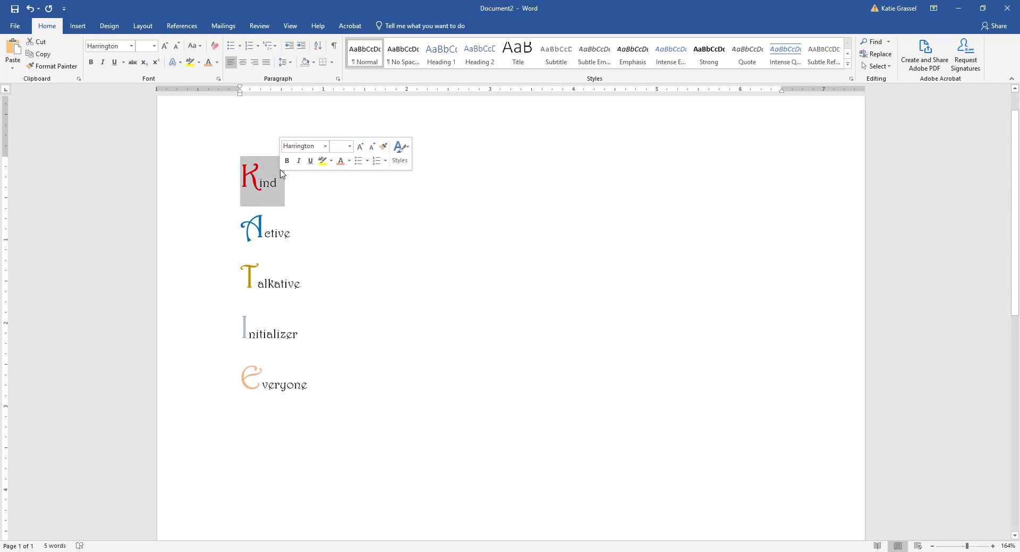
left_click(90, 62)
left_click_drag(264, 282, 311, 286)
left_click(103, 63)
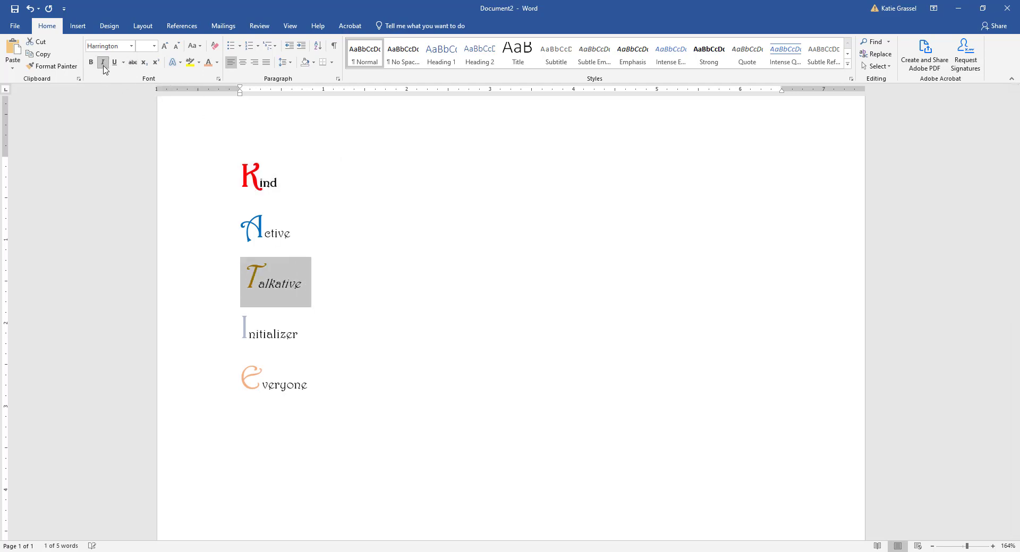
left_click(293, 335)
Step: Make Initializer bold and underline Everyone
left_click_drag(240, 329, 303, 340)
left_click(92, 64)
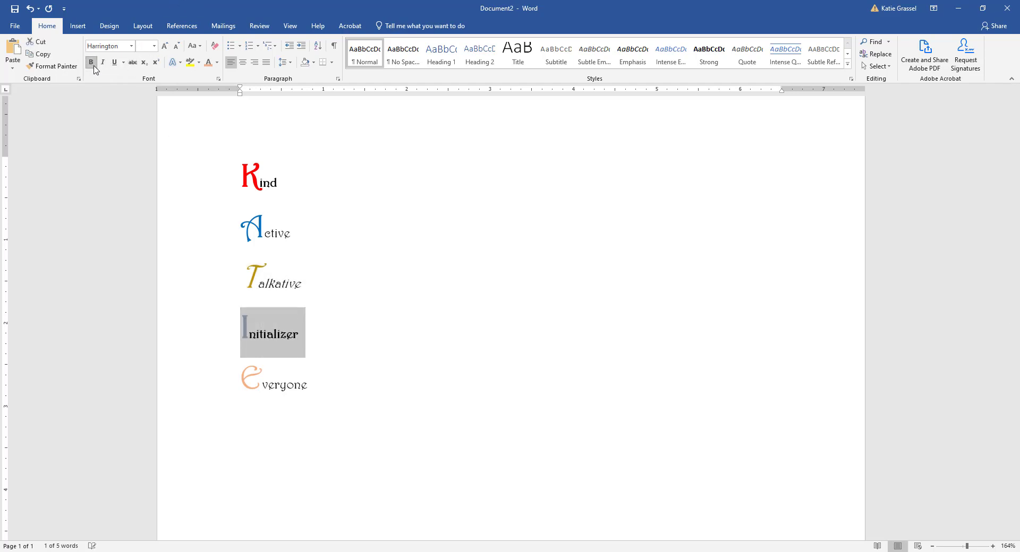
left_click_drag(247, 379, 314, 391)
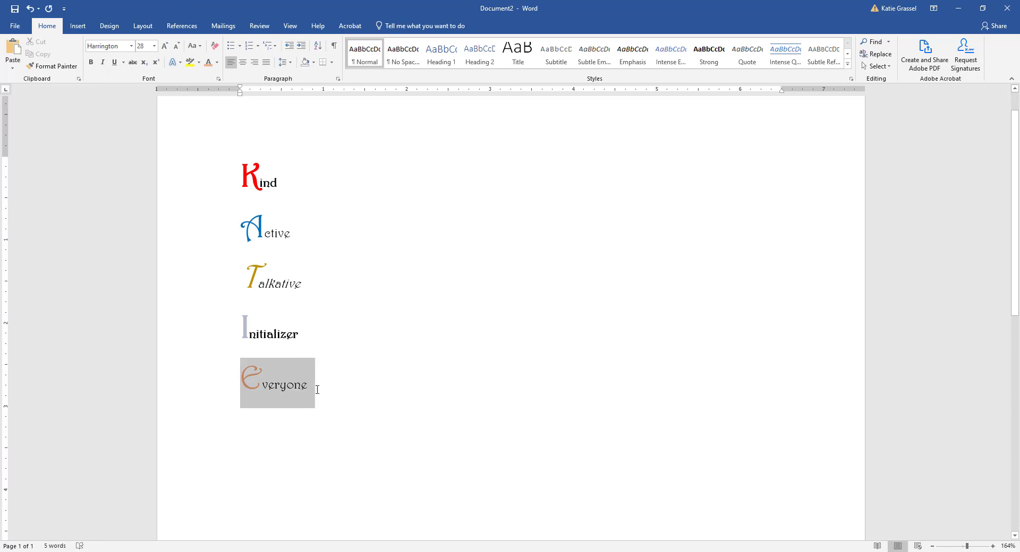
left_click(114, 62)
left_click(644, 333)
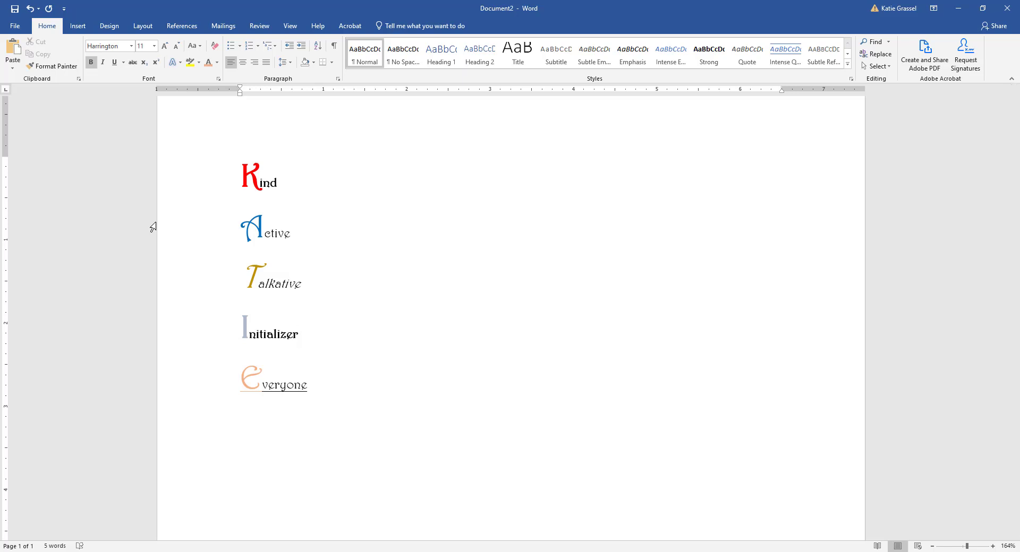
Step: Join the five acrostic words onto one line separated by spaces
key("ctrl+a")
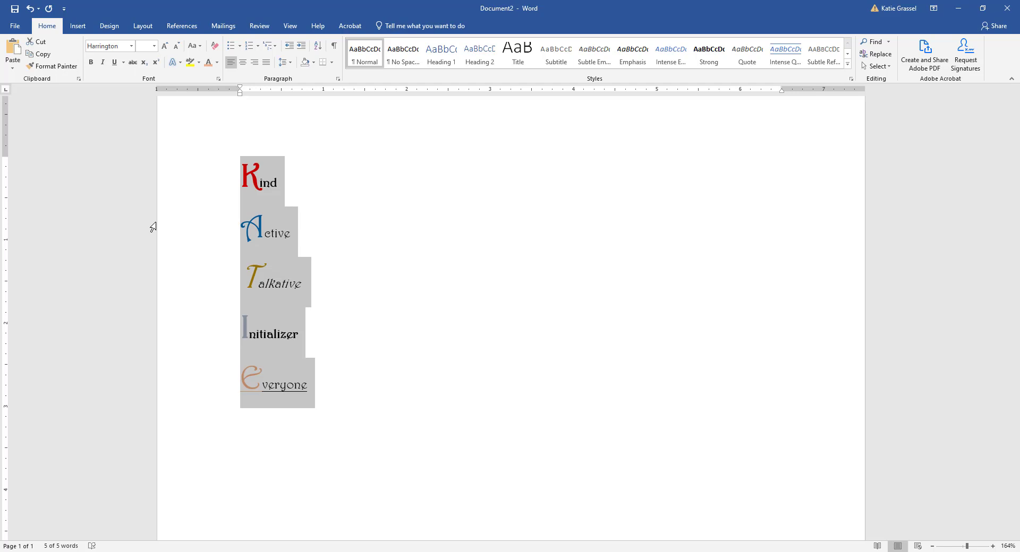
left_click(281, 195)
key("Delete")
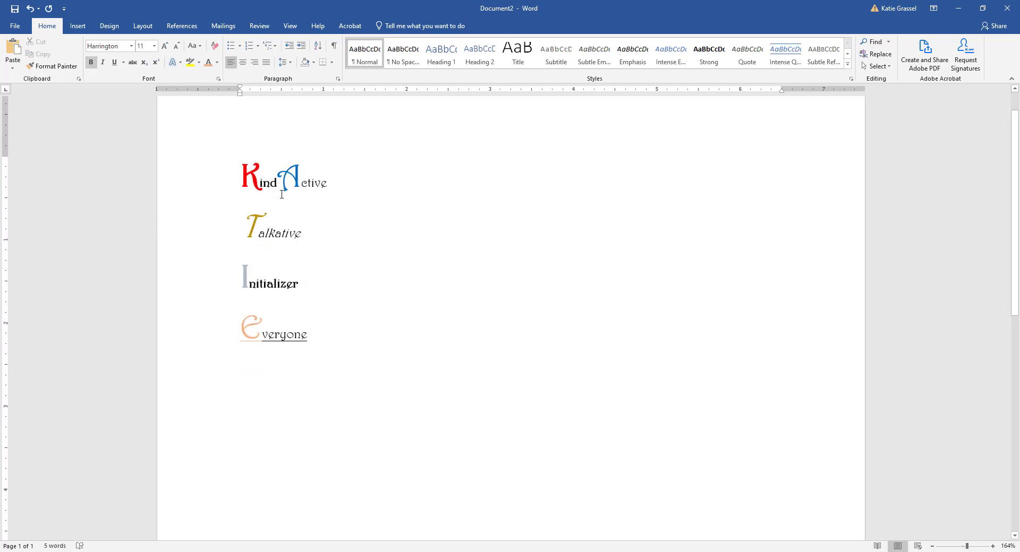
key("End")
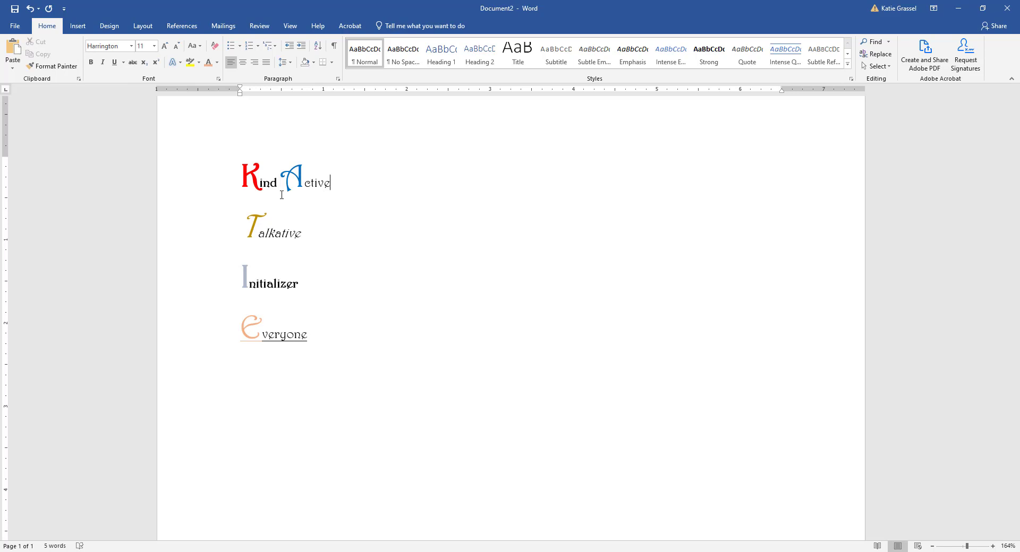
key("Delete")
key("End")
key("Delete")
key("End")
key("Delete")
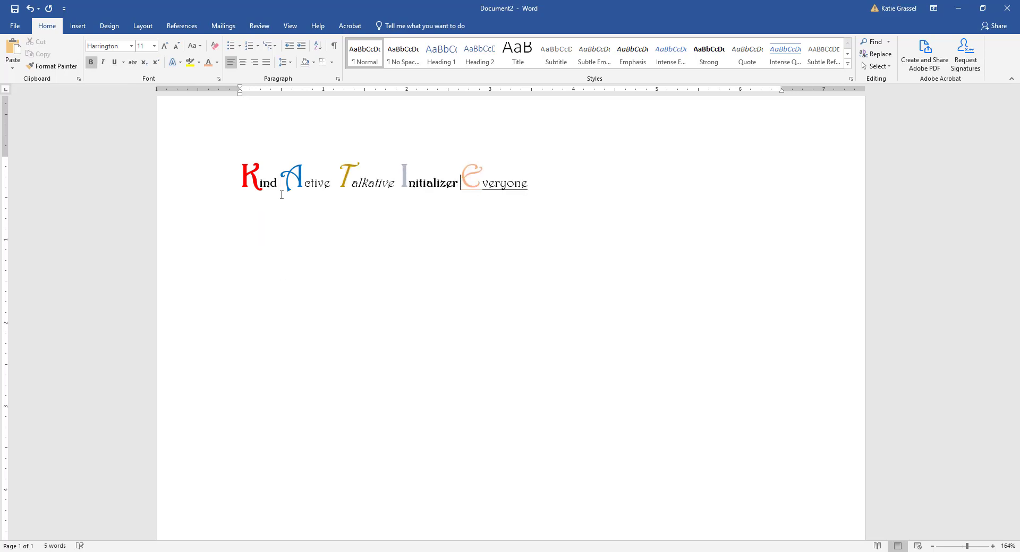
Step: Paste copies of the combined phrase repeatedly across three paragraphs, then select all
triple_click(283, 195)
key("ctrl+c")
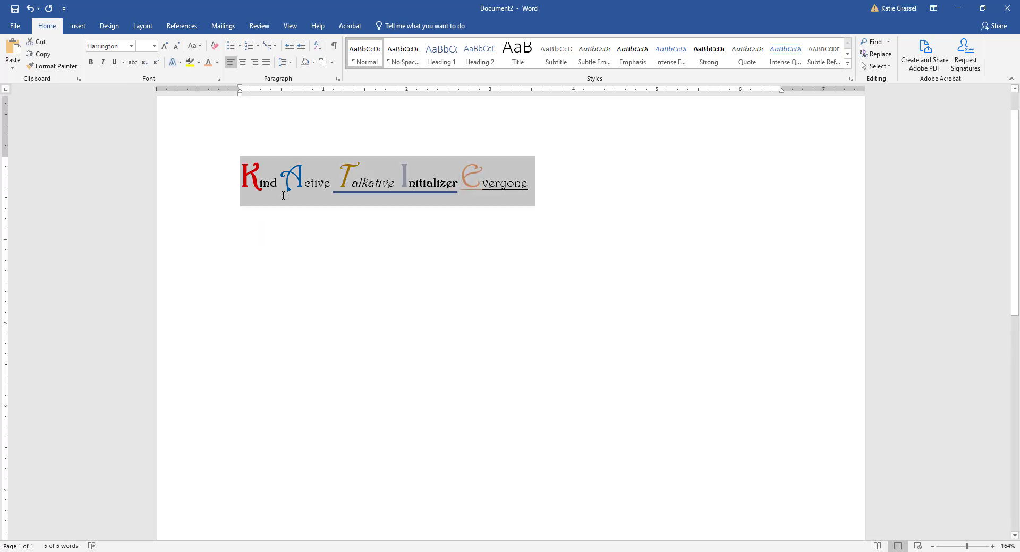
left_click(539, 184)
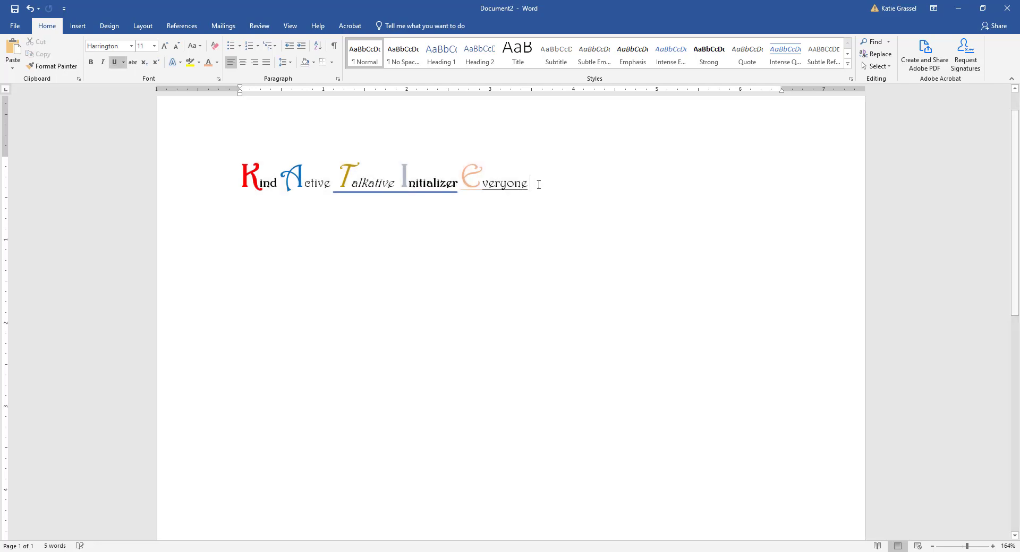
key("ctrl+v")
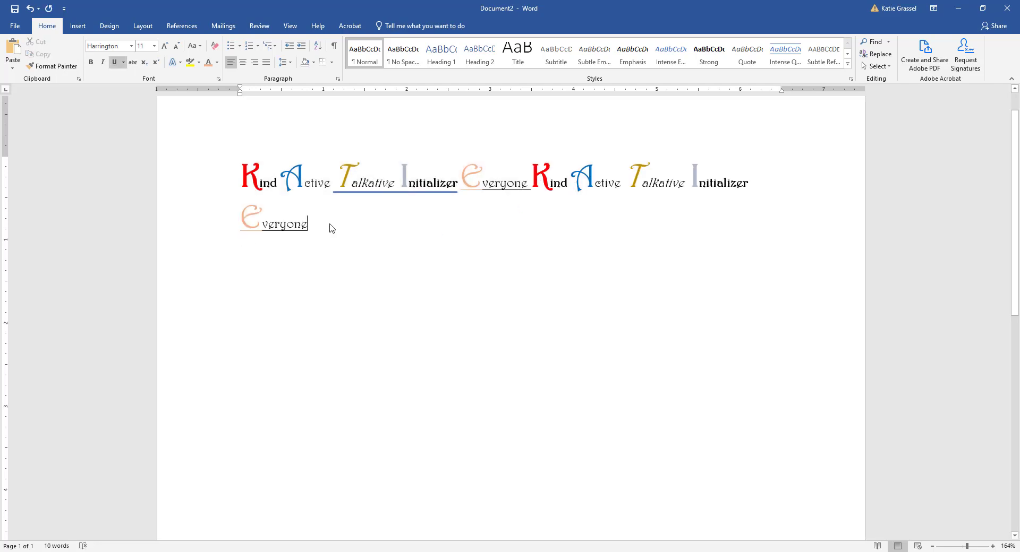
key("ctrl+v")
key("ctrl+v")
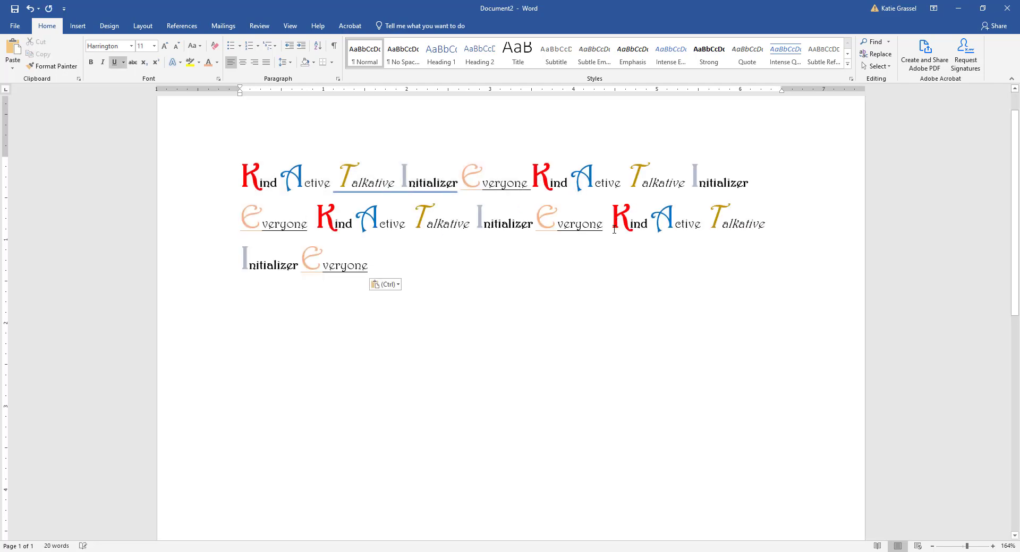
key("Return")
key("Return")
key("ctrl+v")
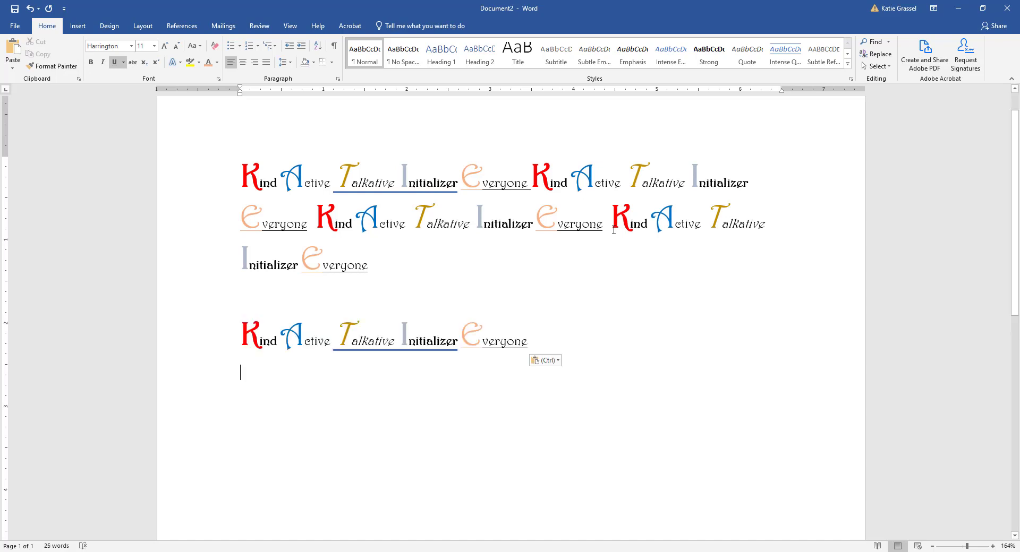
key("ctrl+v")
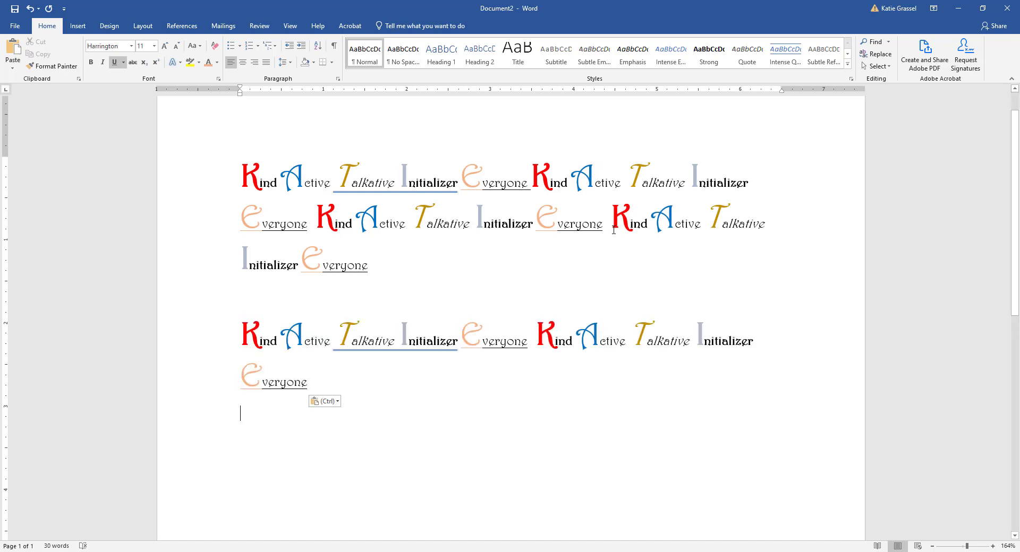
key("Return")
key("ctrl+v")
key("Return")
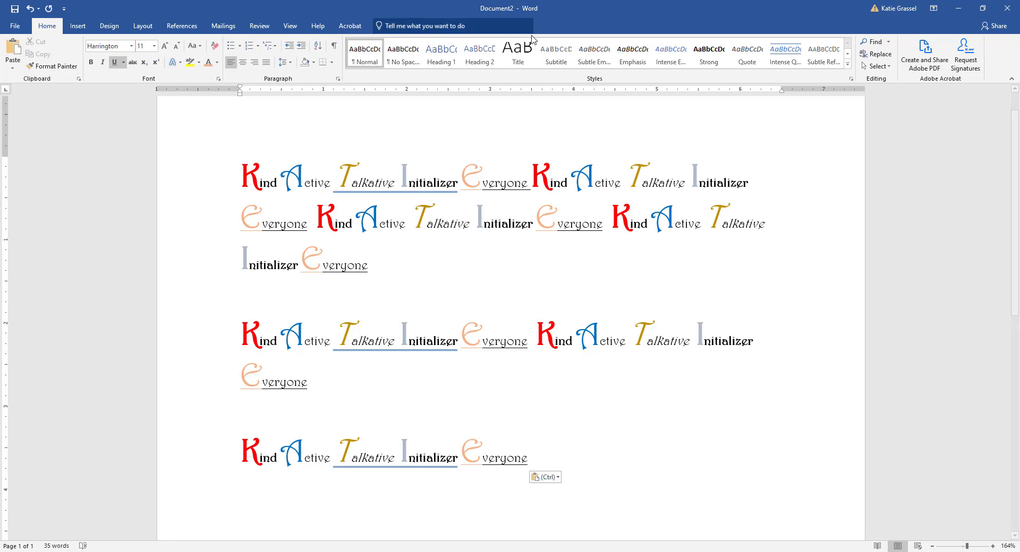
key("ctrl+a")
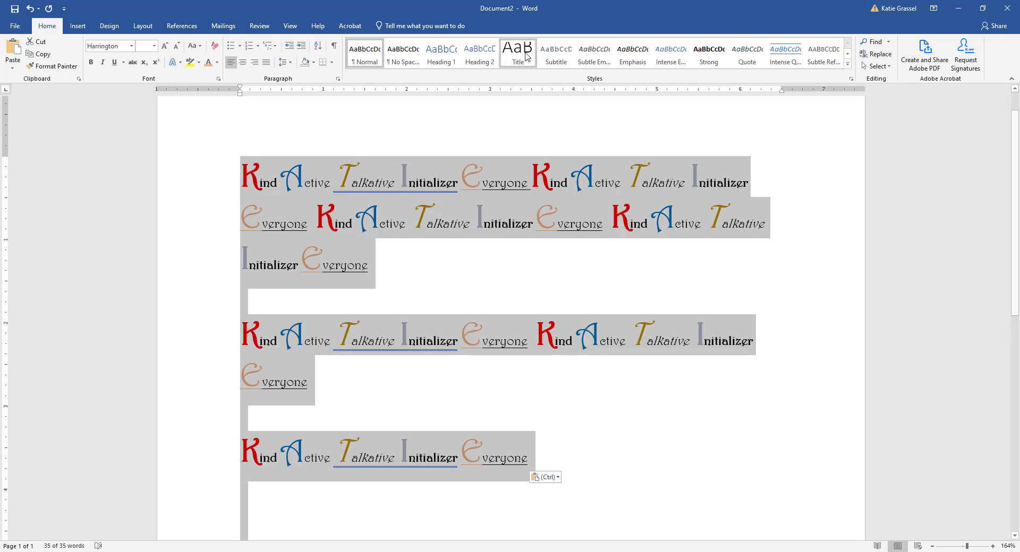
left_click(244, 63)
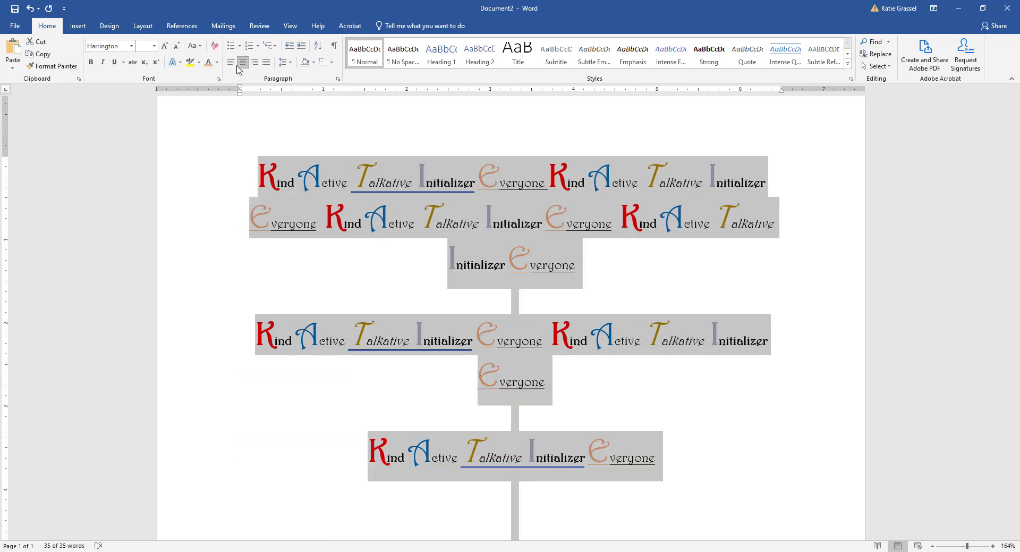
left_click(231, 62)
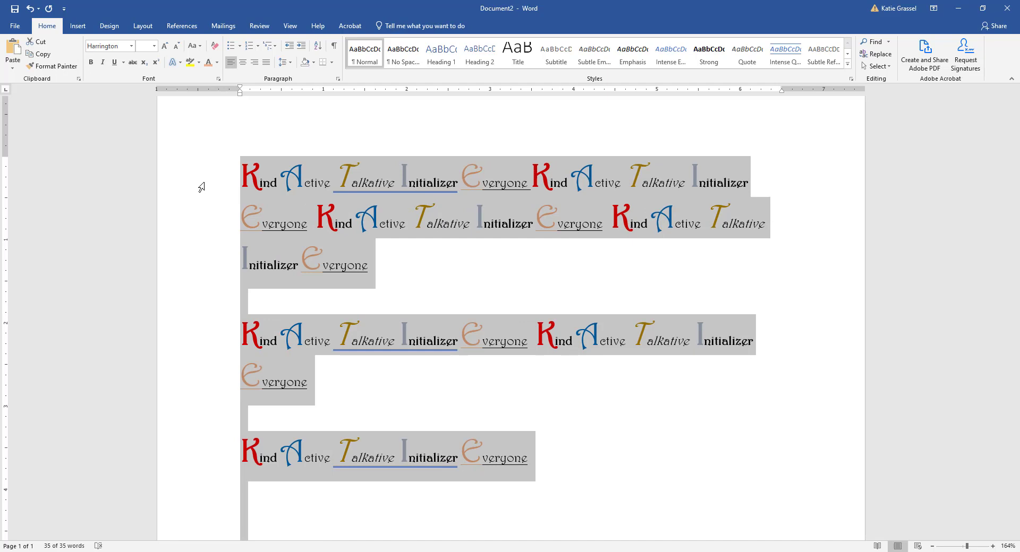
left_click(171, 226)
left_click(295, 346)
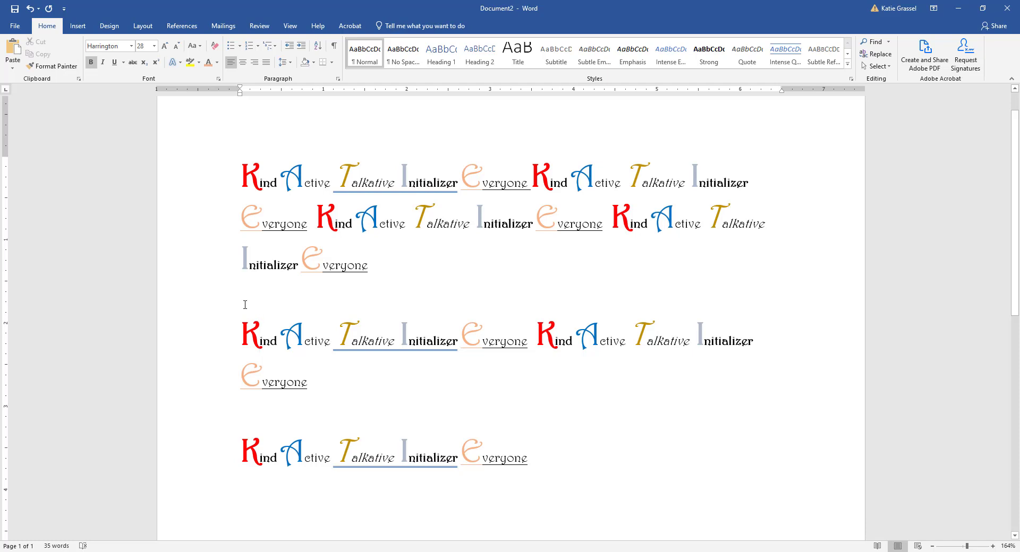
left_click(214, 185)
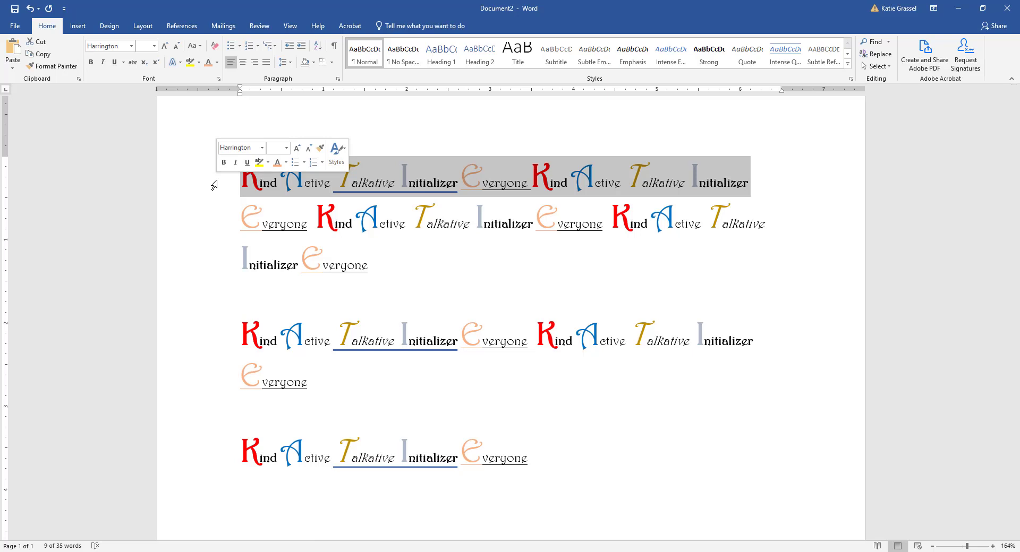
left_click(391, 225)
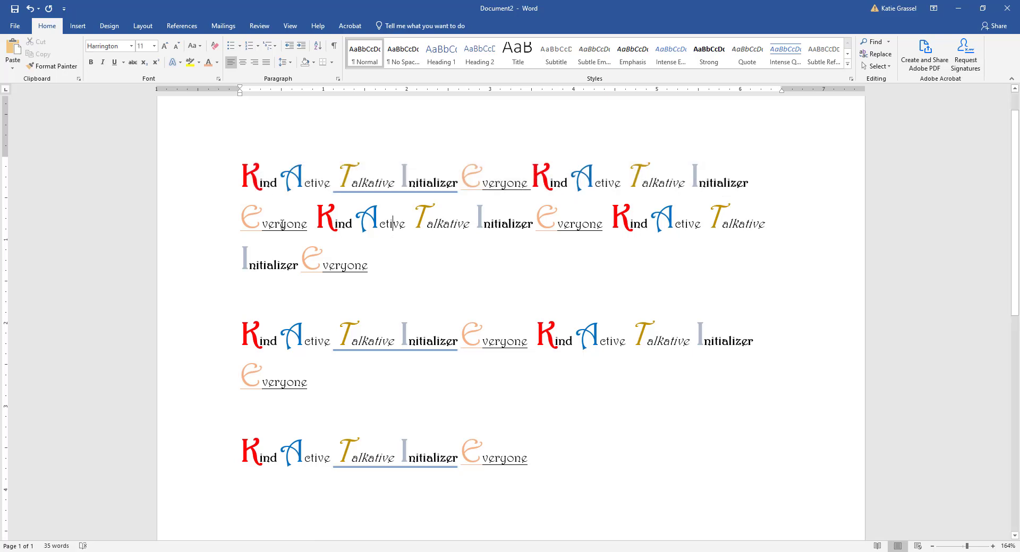
triple_click(186, 186)
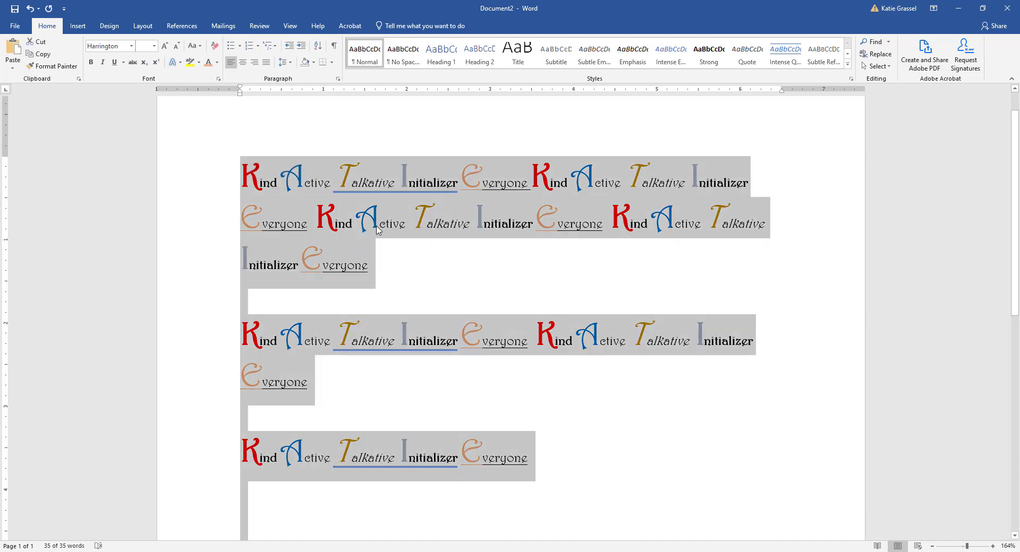
left_click(378, 231)
left_click(196, 185)
double_click(196, 185)
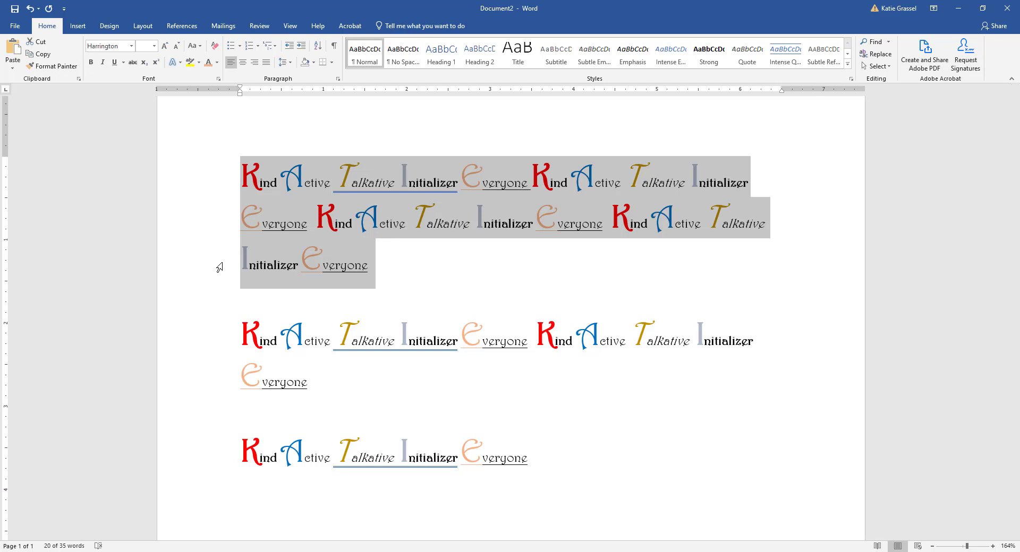
left_click(419, 209)
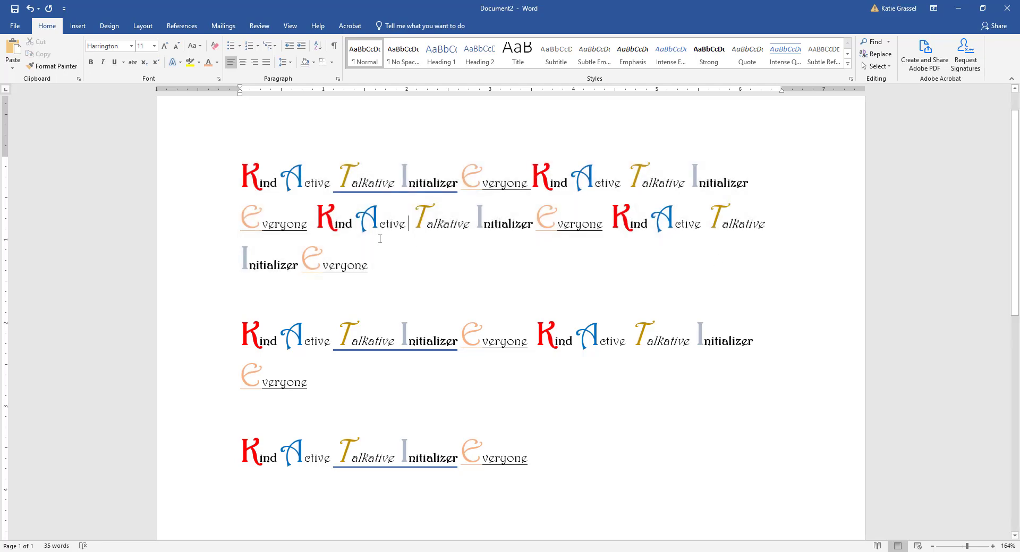
triple_click(180, 198)
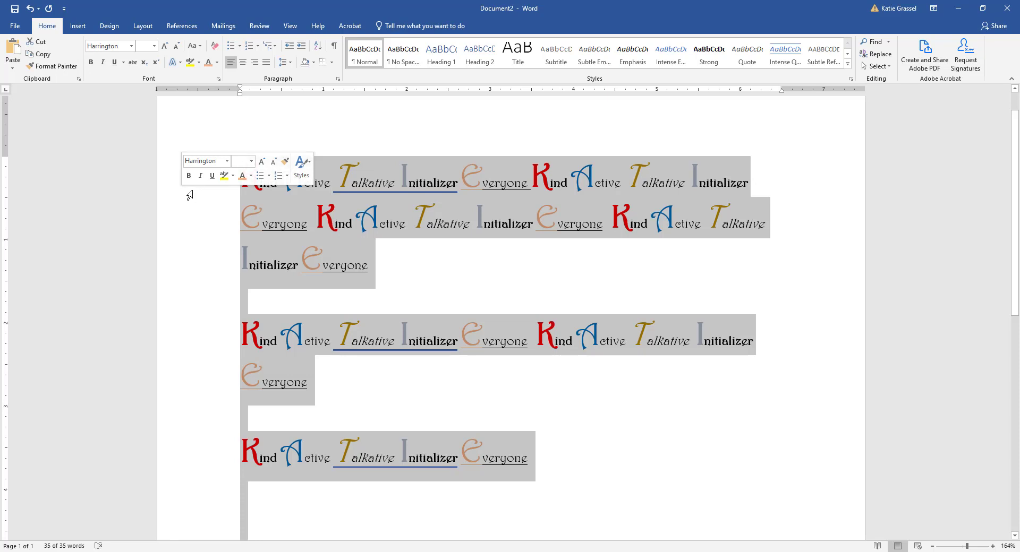
left_click(591, 265)
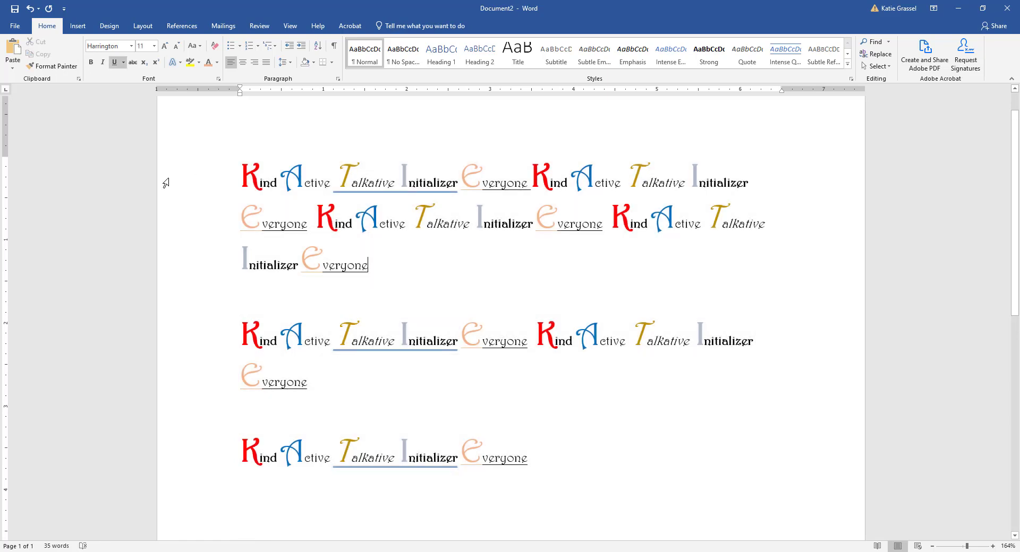
left_click_drag(173, 185, 175, 367)
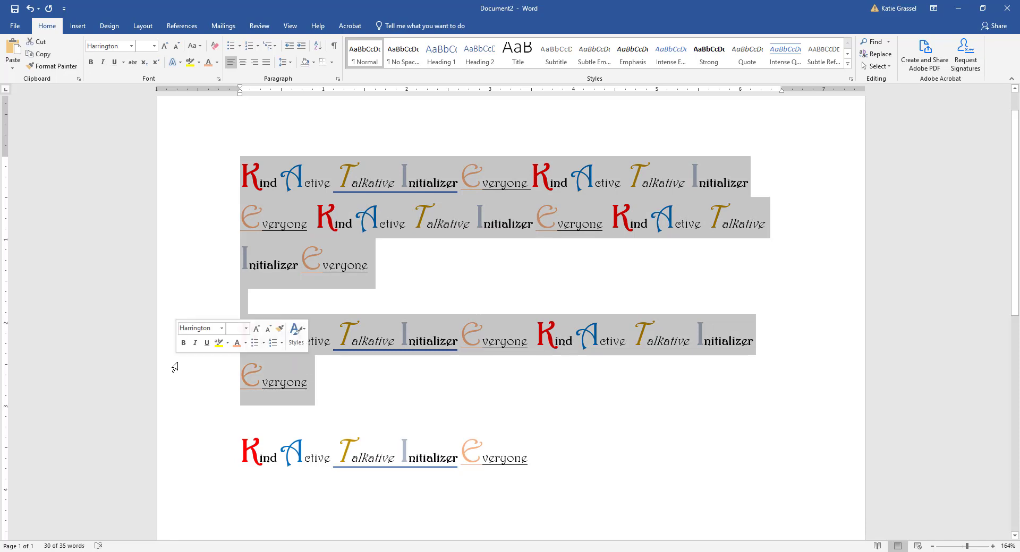
left_click(391, 266)
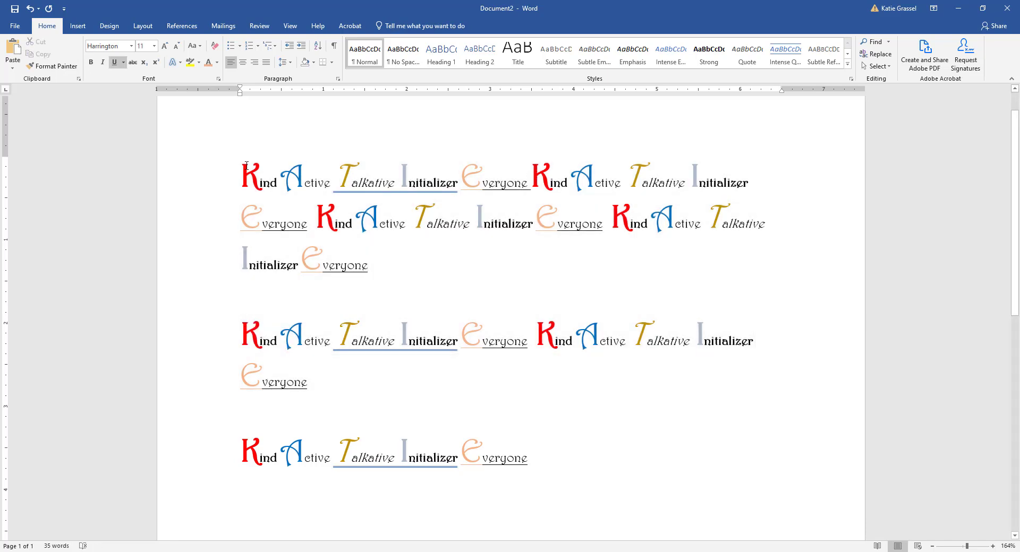
left_click_drag(242, 175, 390, 399)
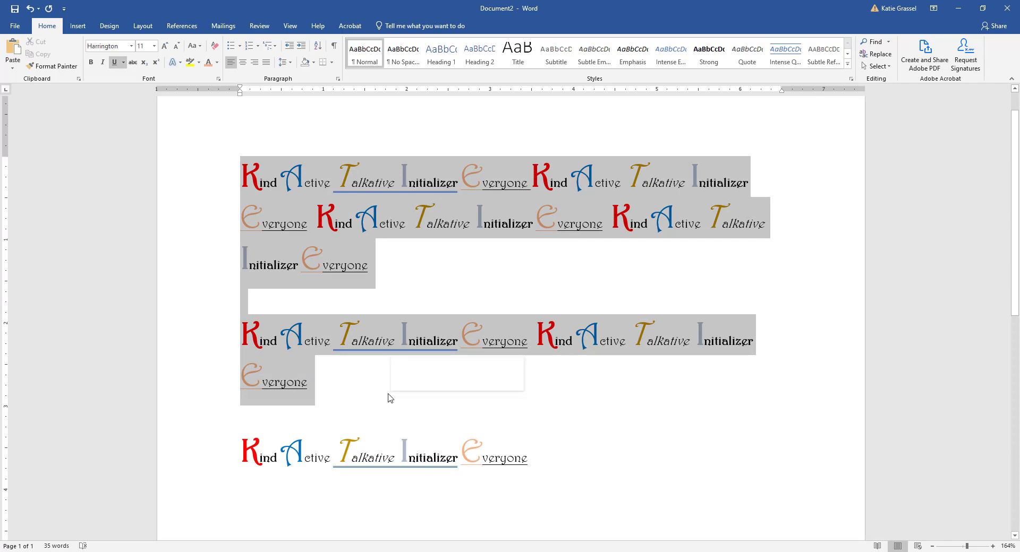
left_click(530, 290)
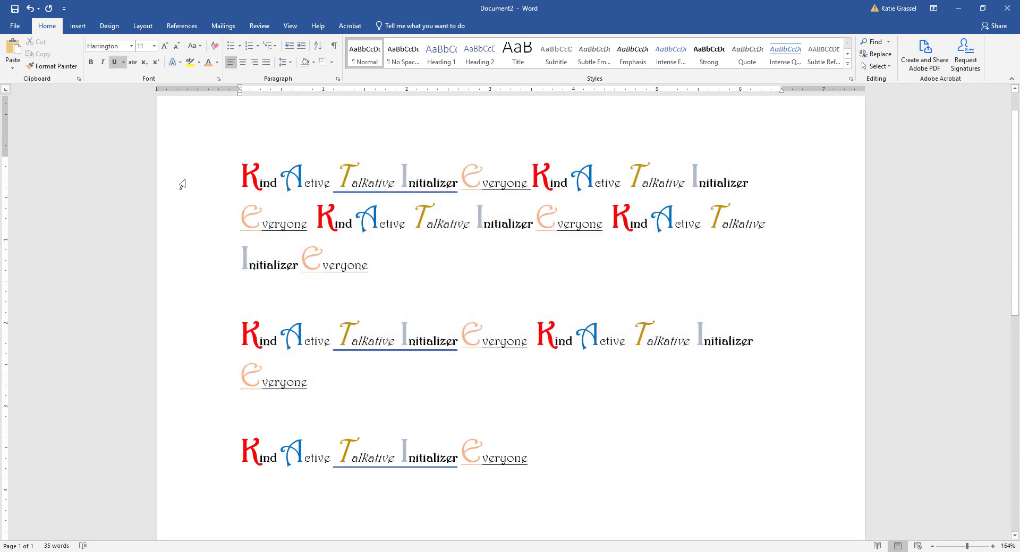
left_click_drag(182, 184, 186, 269)
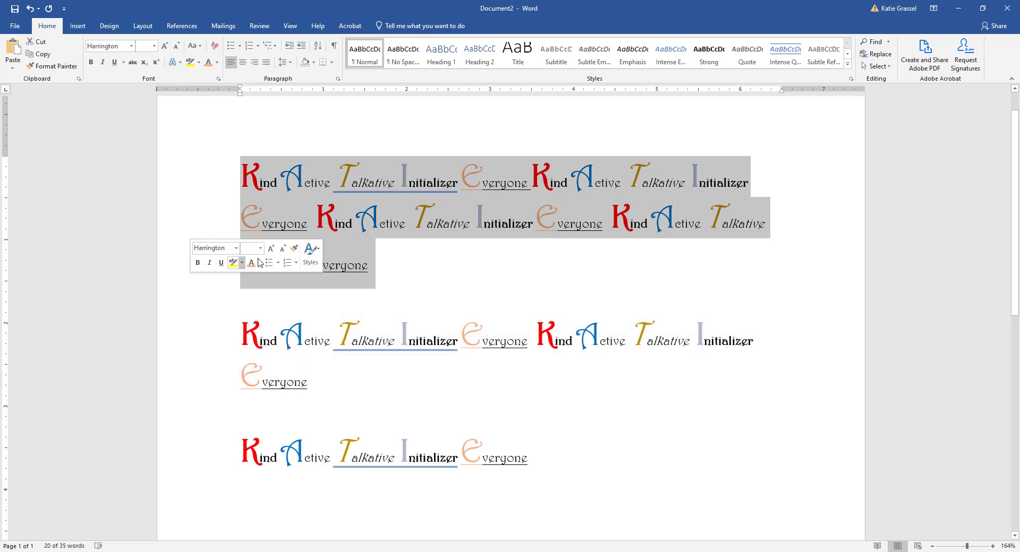
left_click(321, 261)
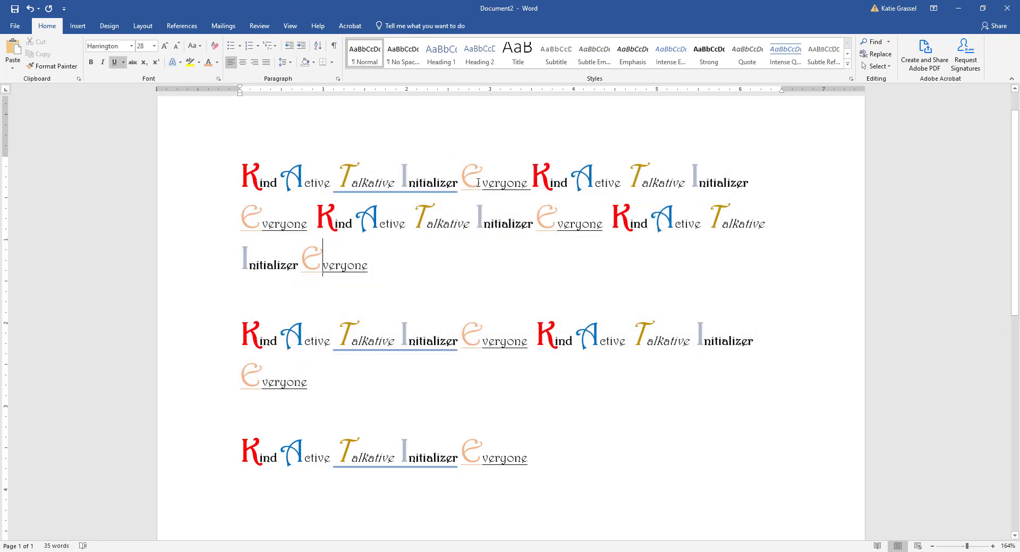
left_click(502, 182)
key("Left")
key("Left")
key("Left")
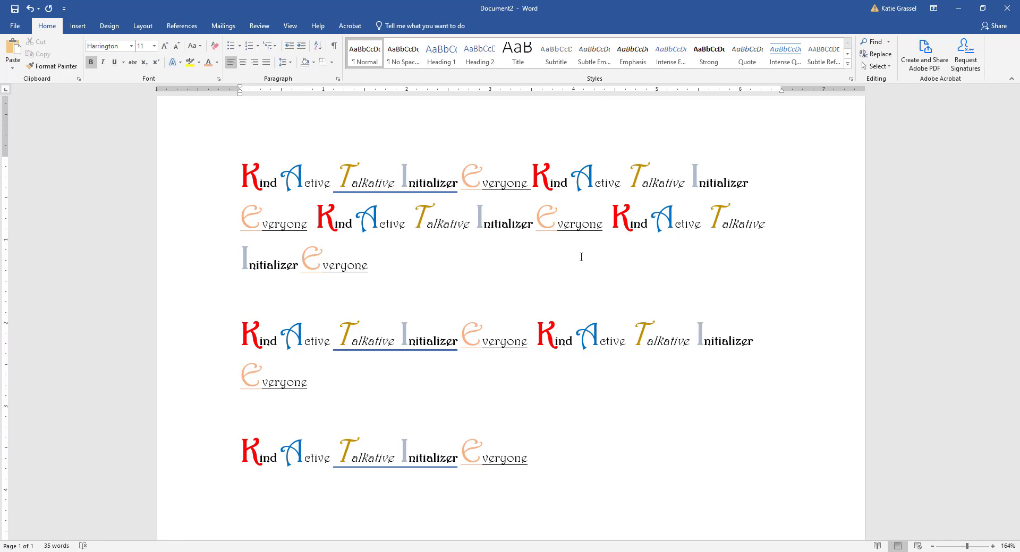
key("ctrl+Left")
key("ctrl+Left")
key("ctrl+Left")
key("ctrl+Right")
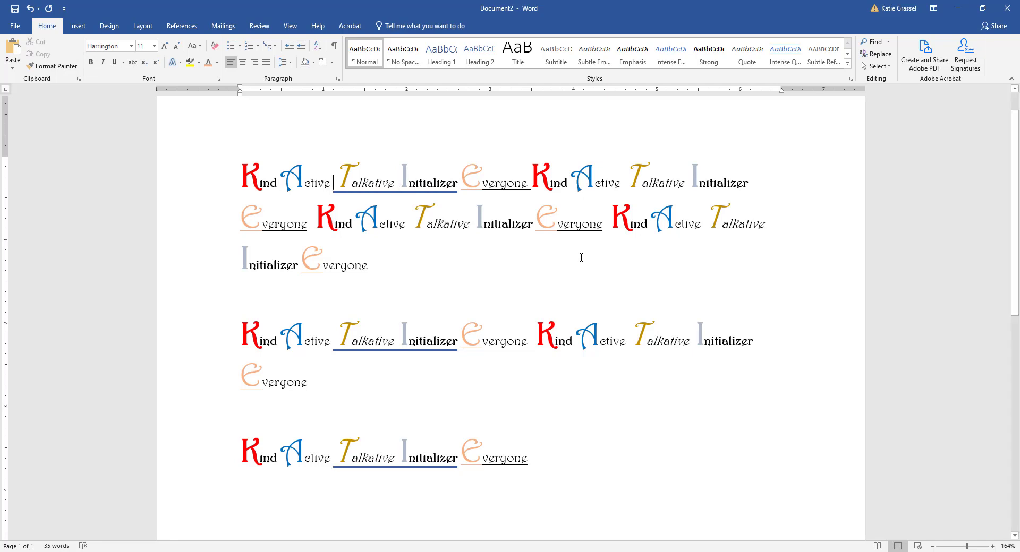
key("ctrl+Right")
key("ctrl+Right")
key("ctrl+Right")
key("ctrl+Right")
key("ctrl+Right")
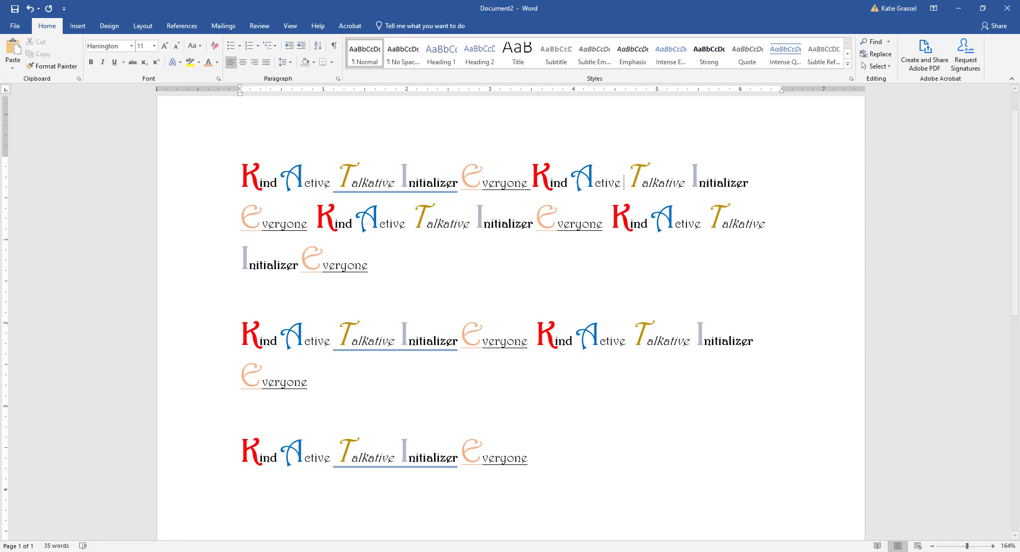
left_click(446, 175)
key("ctrl+Left")
key("ctrl+Left")
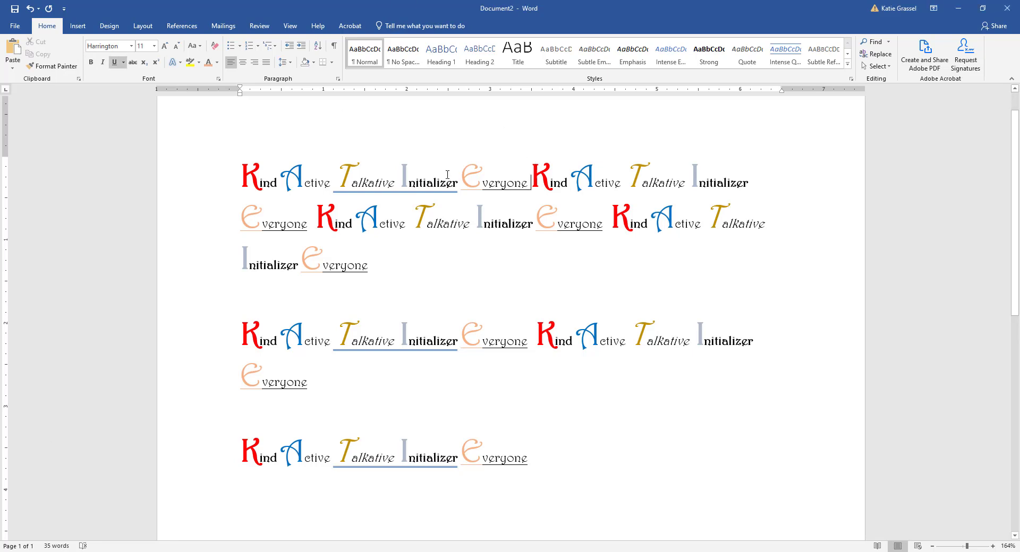
key("ctrl+Left")
key("ctrl+Left")
key("ctrl+Left")
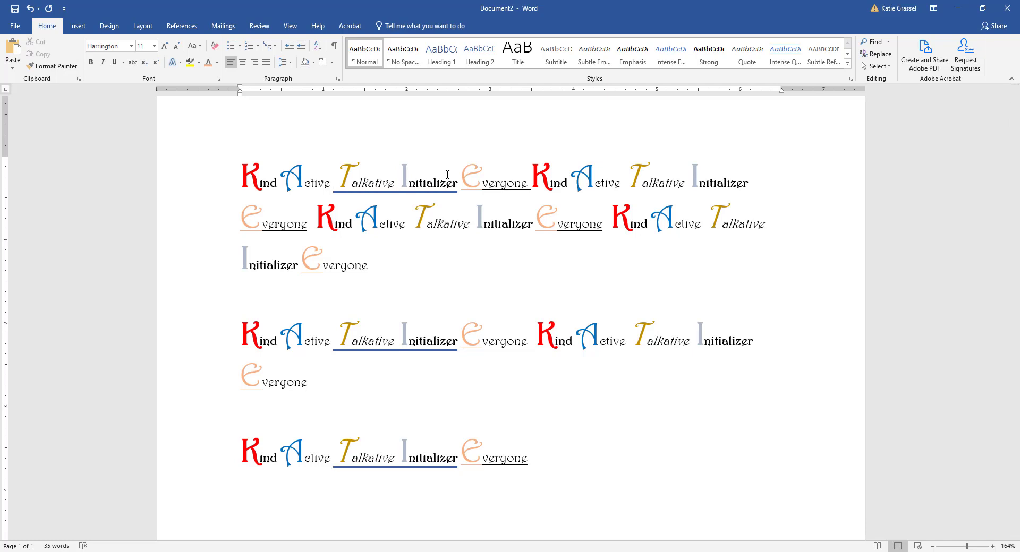
left_click(195, 196)
left_click(186, 233)
left_click(195, 182)
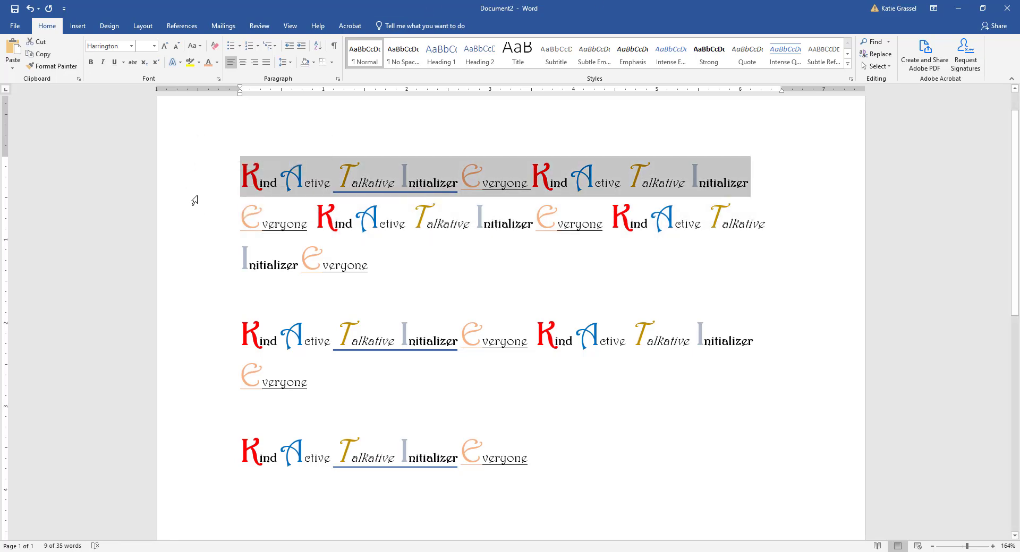
left_click_drag(194, 194, 190, 458)
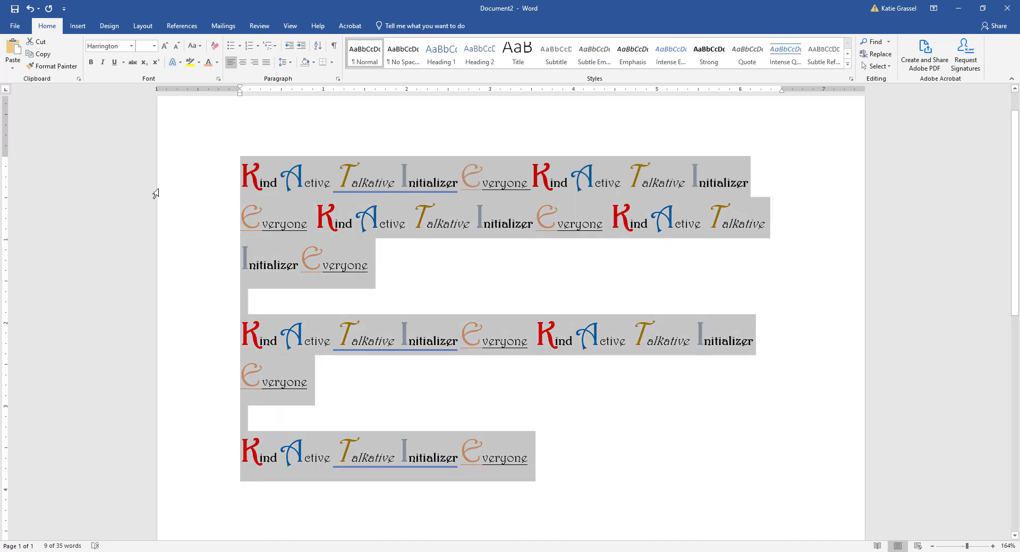
left_click(178, 182)
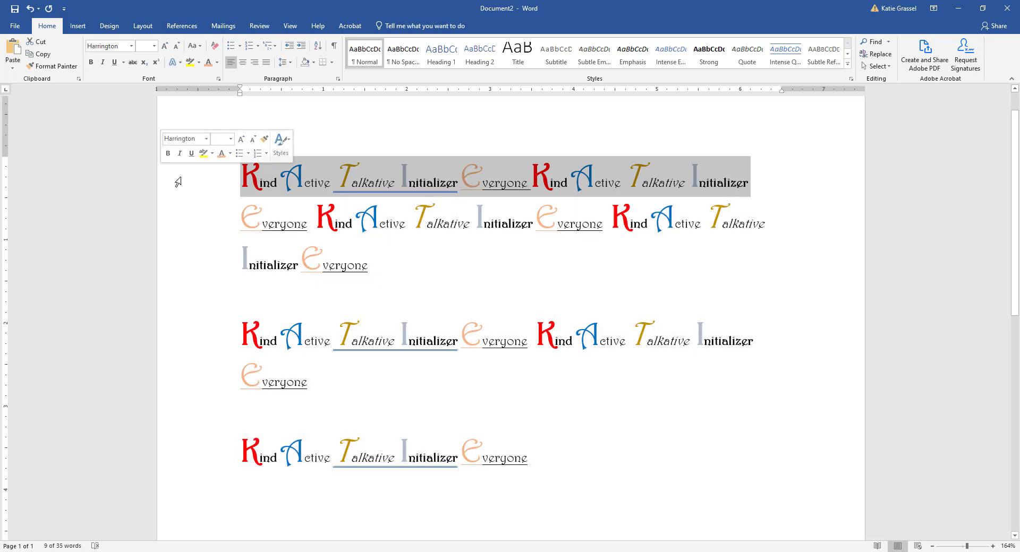
double_click(178, 182)
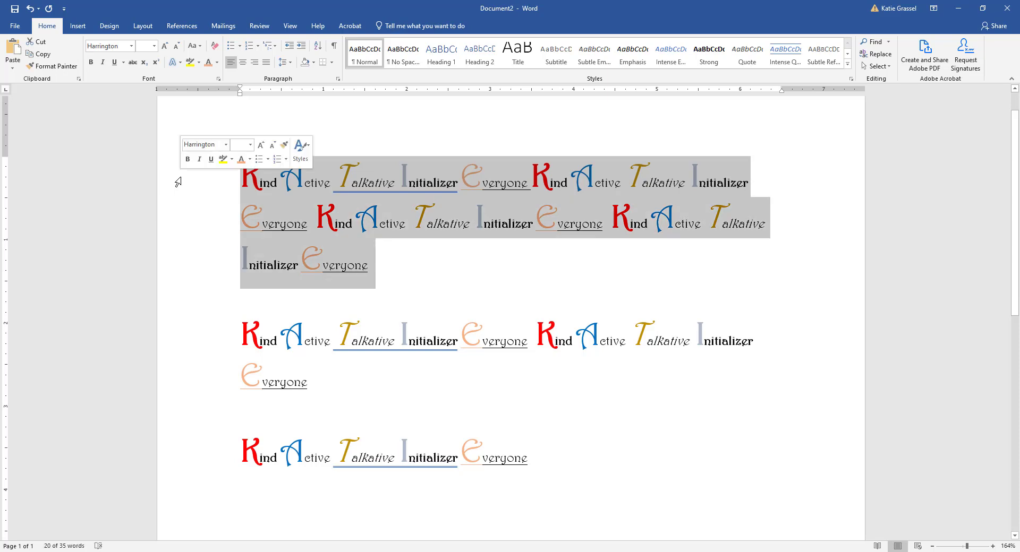
triple_click(178, 183)
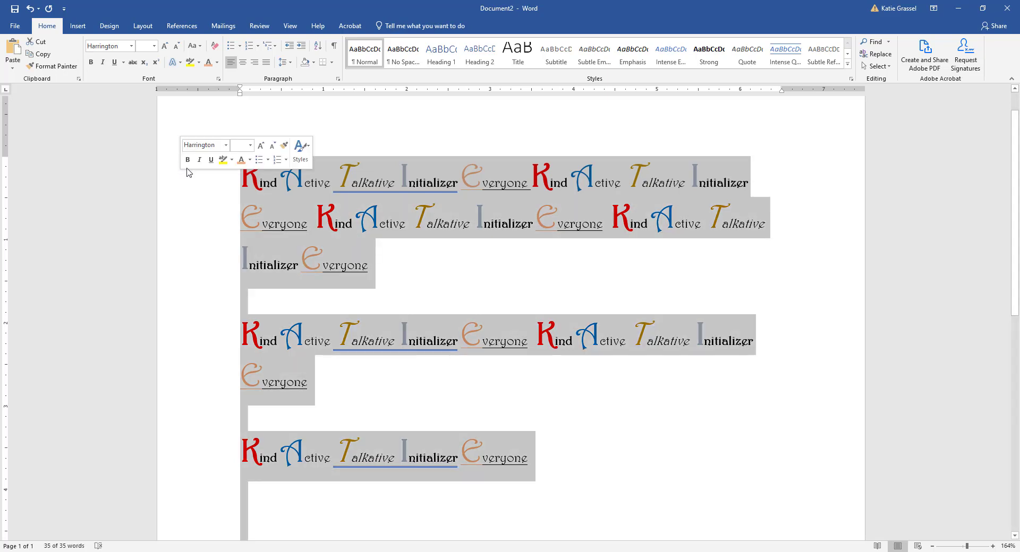
left_click(333, 184)
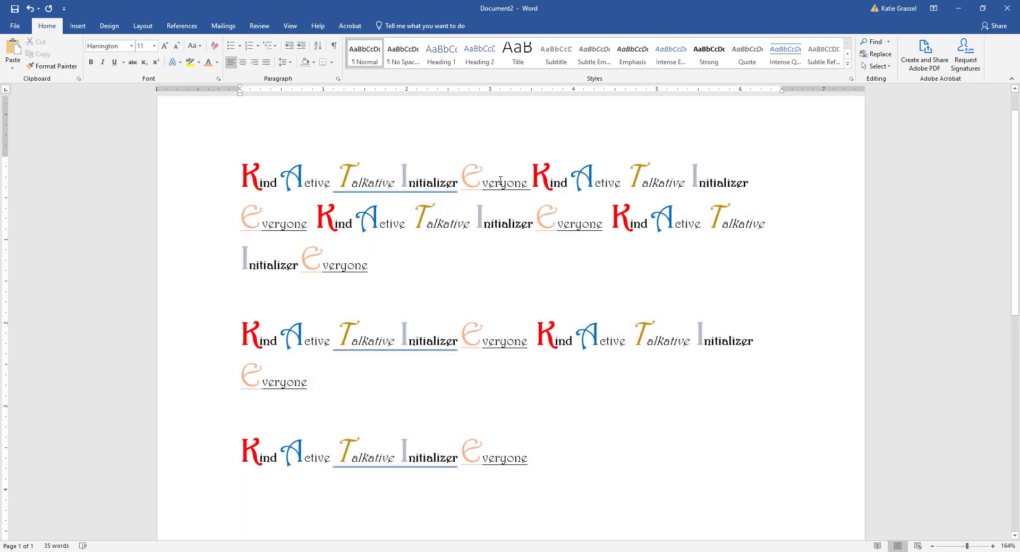
Step: Delete all text after the first Everyone, keeping only the single five-word phrase
left_click_drag(526, 180, 544, 499)
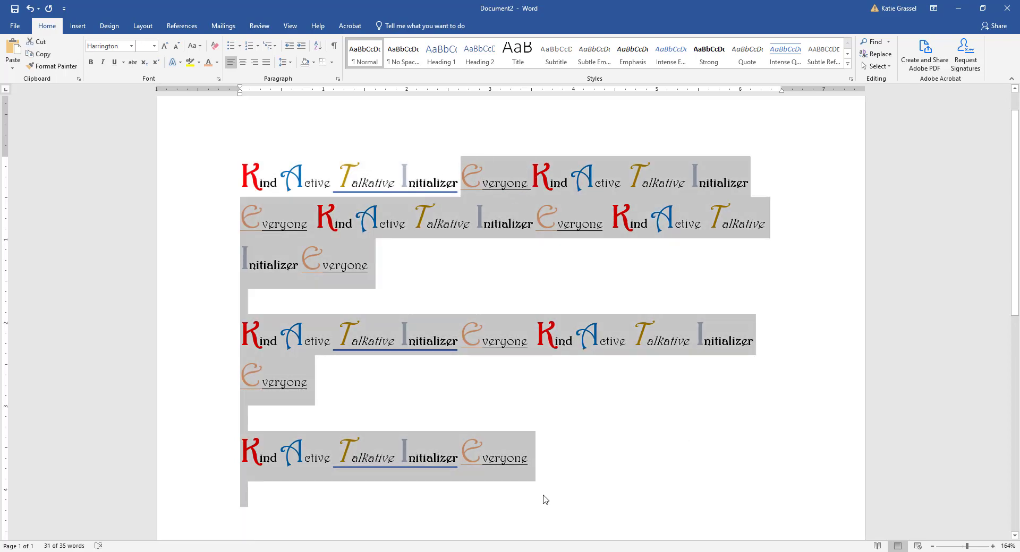
key("Delete")
key("ctrl+z")
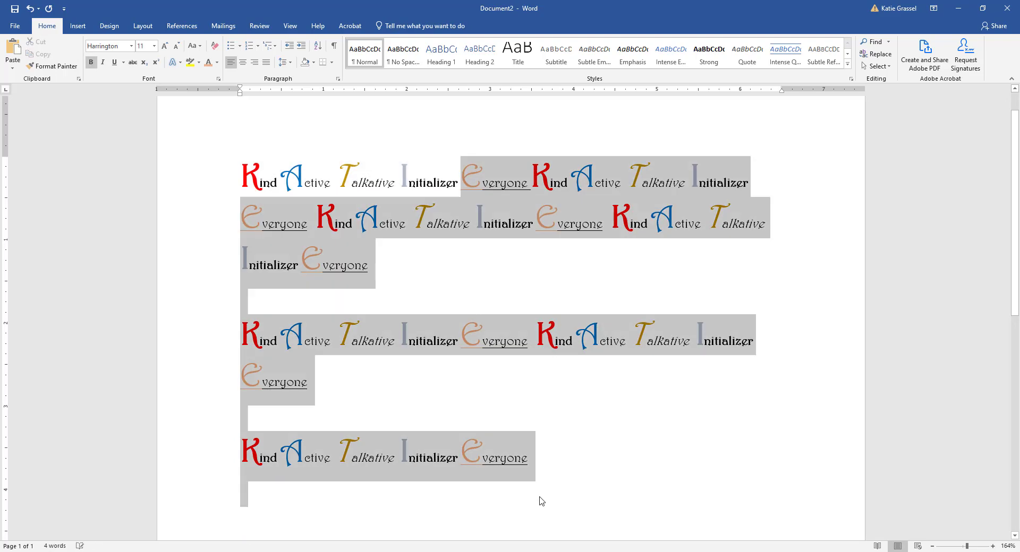
scroll(471, 216, "down", 5)
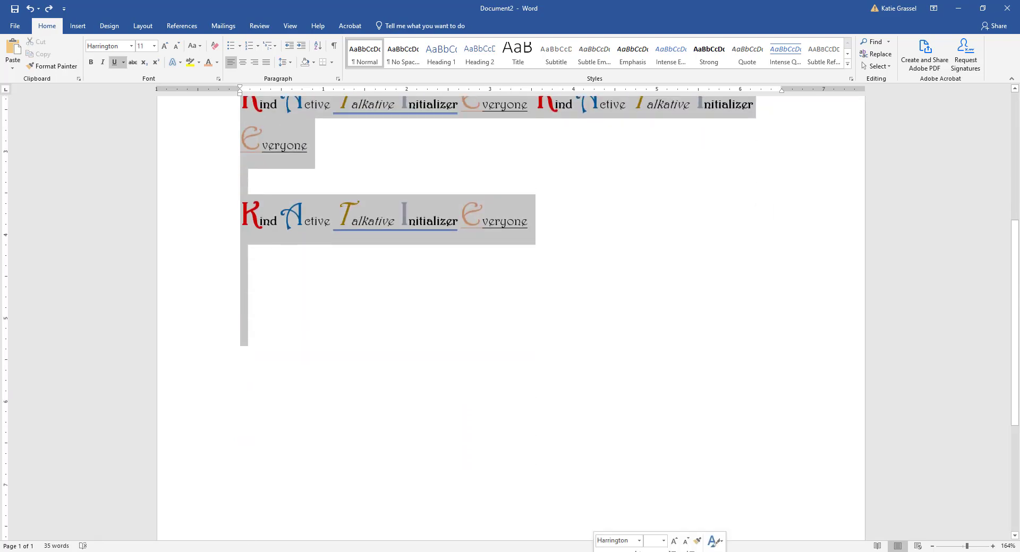
key("Delete")
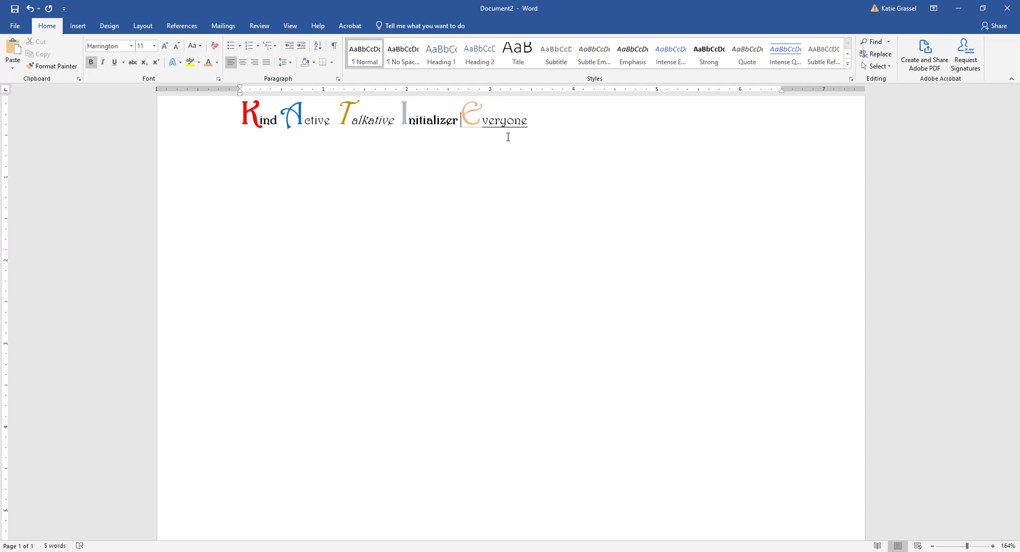
Step: Move Everyone and Initializer onto their own lines
key("ctrl+Left")
key("Return")
key("Up")
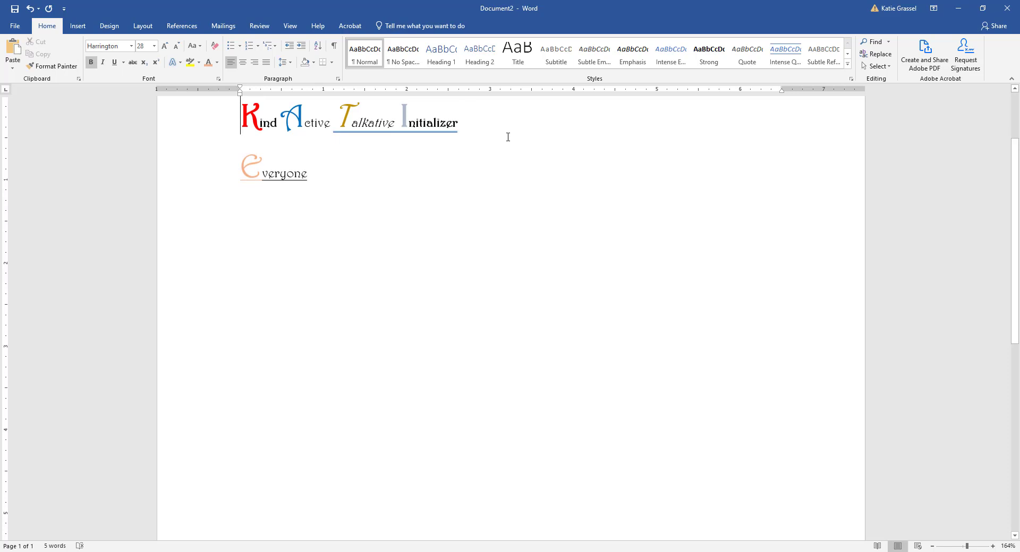
key("End")
key("ctrl+Left")
key("Return")
key("Up")
key("End")
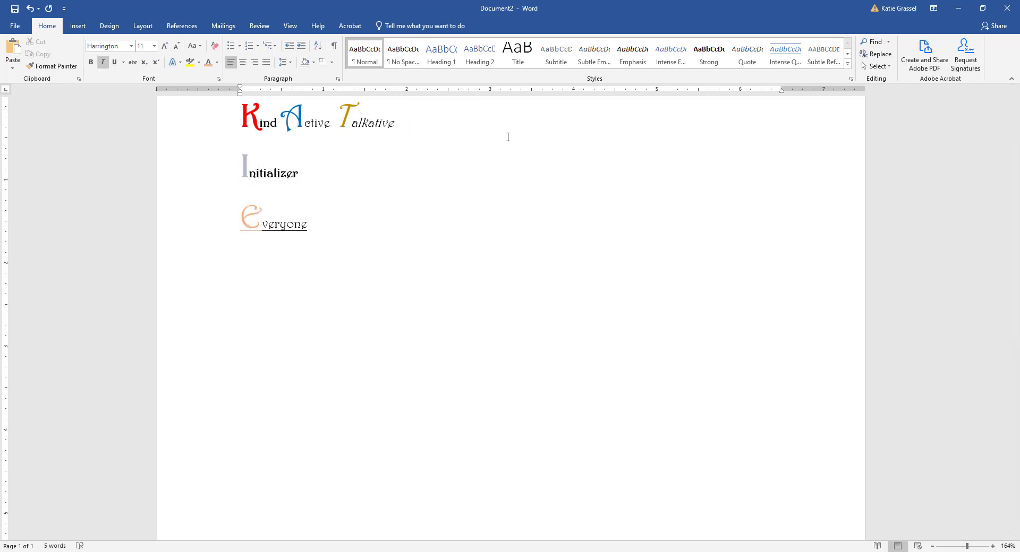
Step: Move Talkative and Active onto their own lines, leaving Kind alone on line one
key("ctrl+Left")
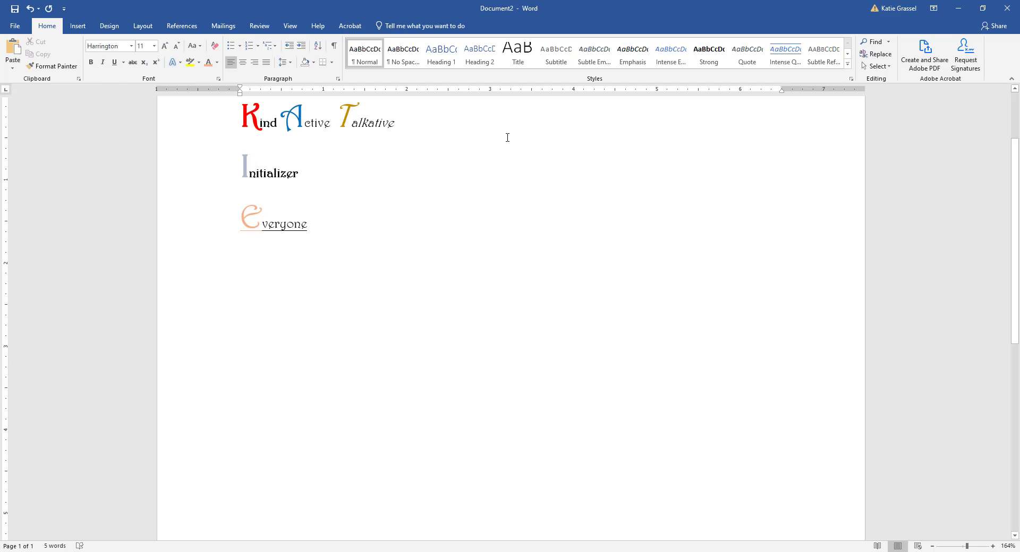
key("Delete")
key("ctrl+z")
key("Return")
key("Up")
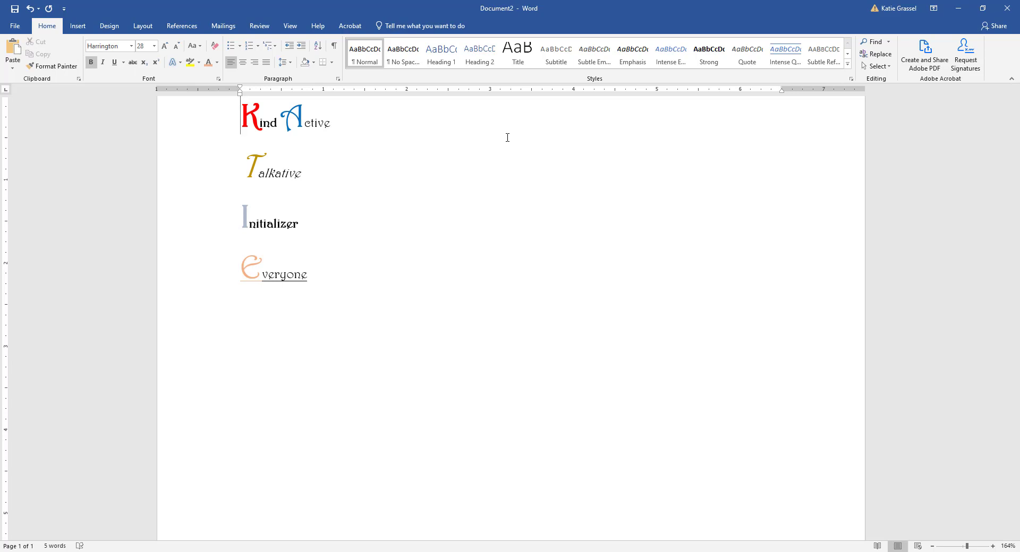
key("End")
key("ctrl+b")
key("Return")
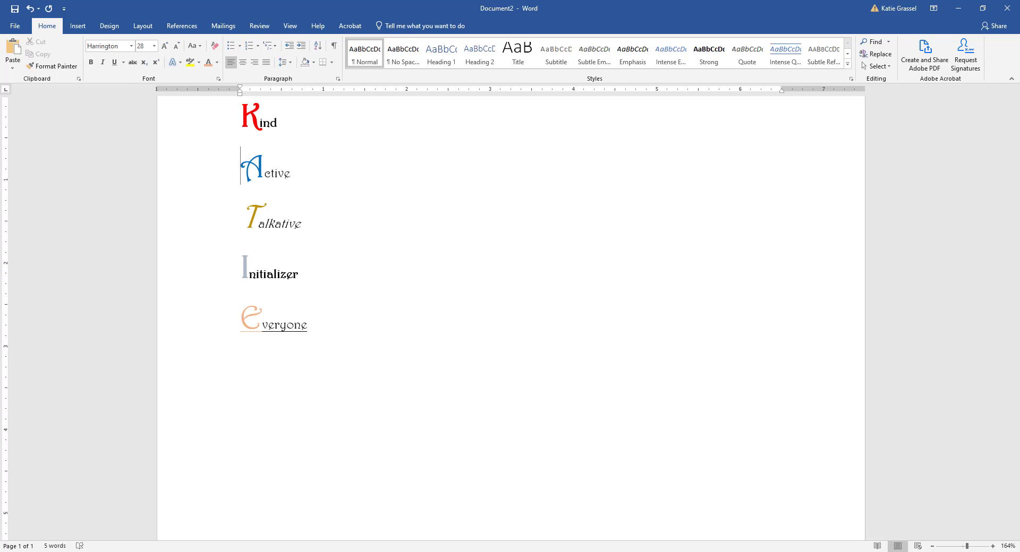
Step: Select Kind through Everyone and apply Center alignment to the lines
left_click(193, 169)
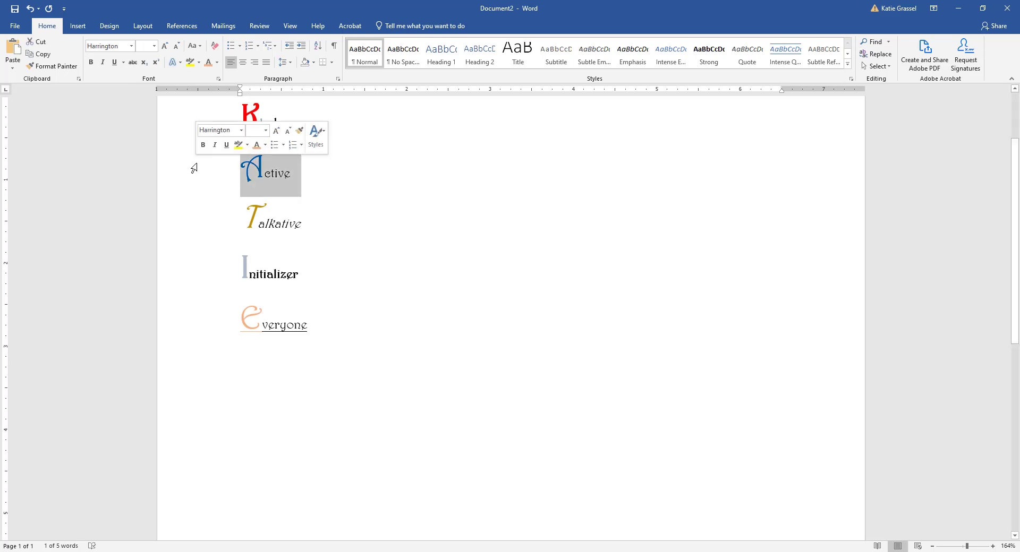
triple_click(194, 183)
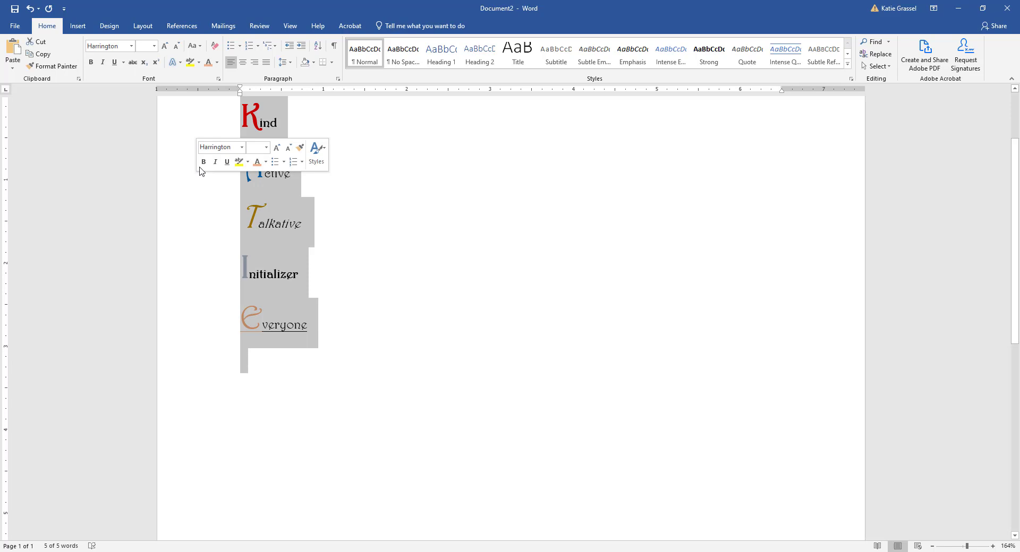
left_click(242, 62)
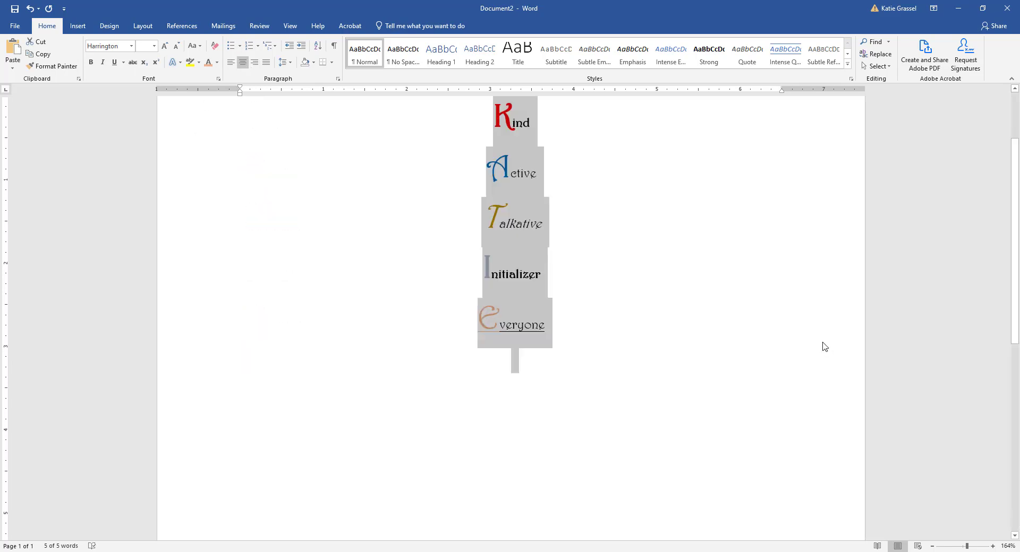
left_click(765, 351)
scroll(658, 333, "up", 3)
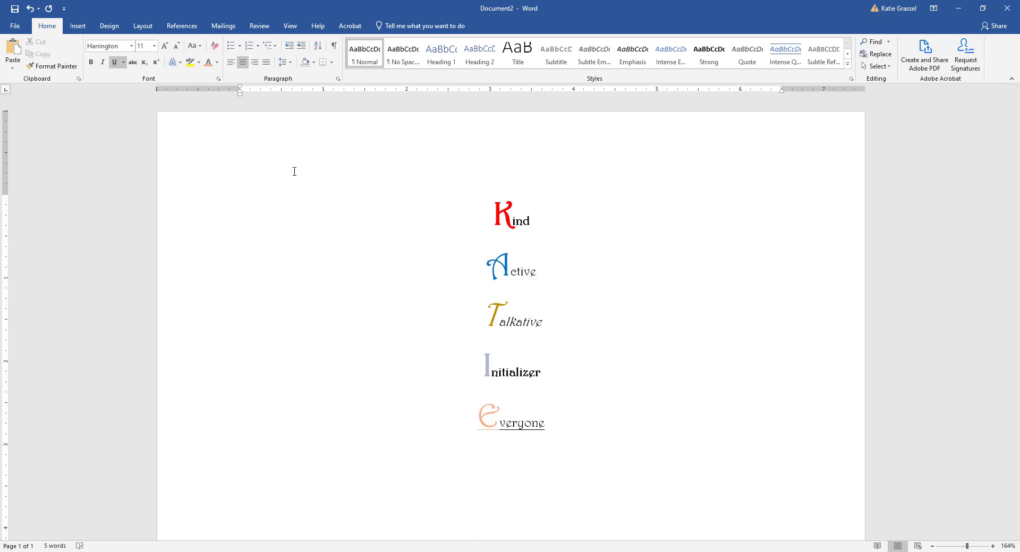
Step: Give the word Talkative an Inside Top Left inner shadow
left_click_drag(500, 317, 565, 321)
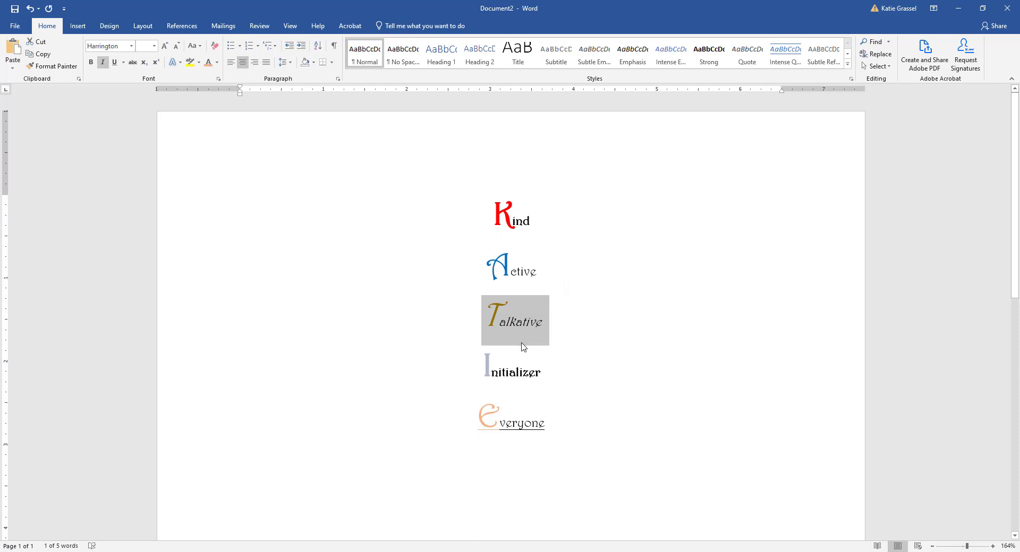
left_click(180, 64)
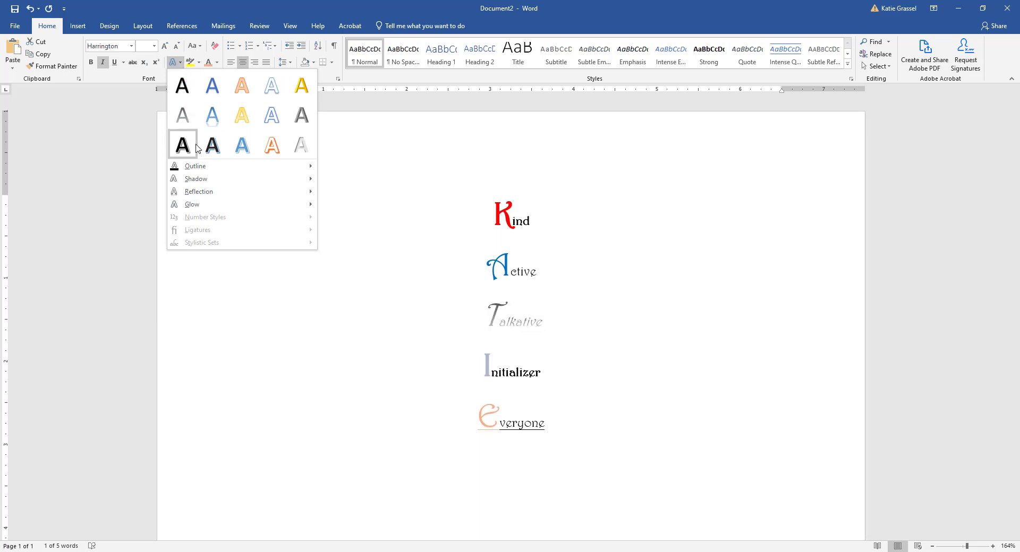
mouse_move(206, 168)
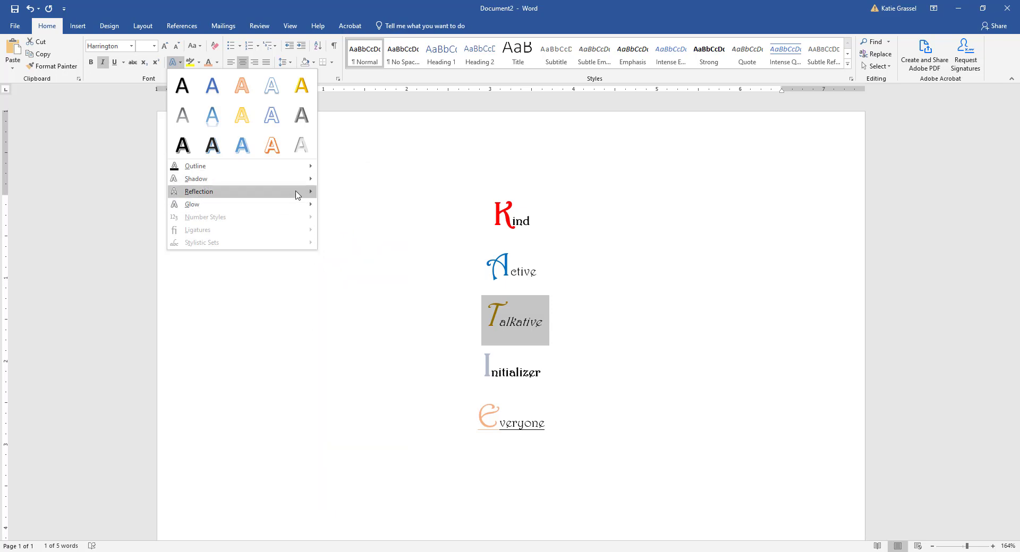
mouse_move(297, 179)
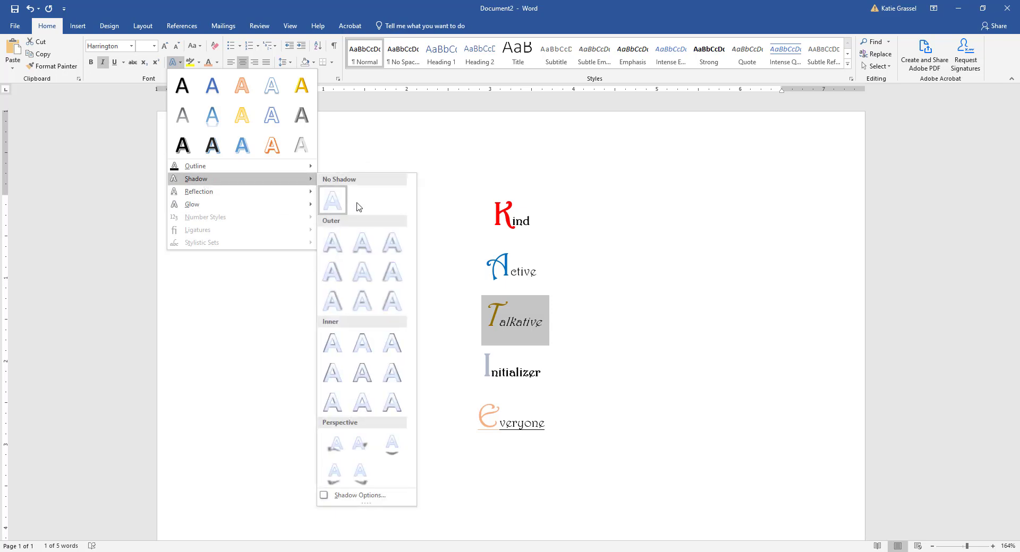
left_click(326, 345)
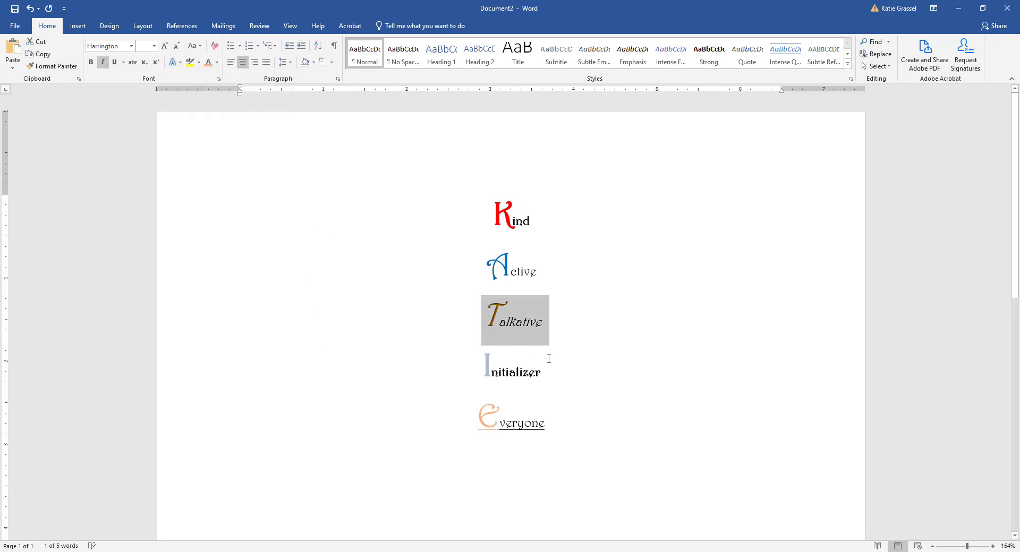
left_click(518, 322)
Step: Add a yellow glow text effect to Talkative
left_click_drag(485, 322, 559, 326)
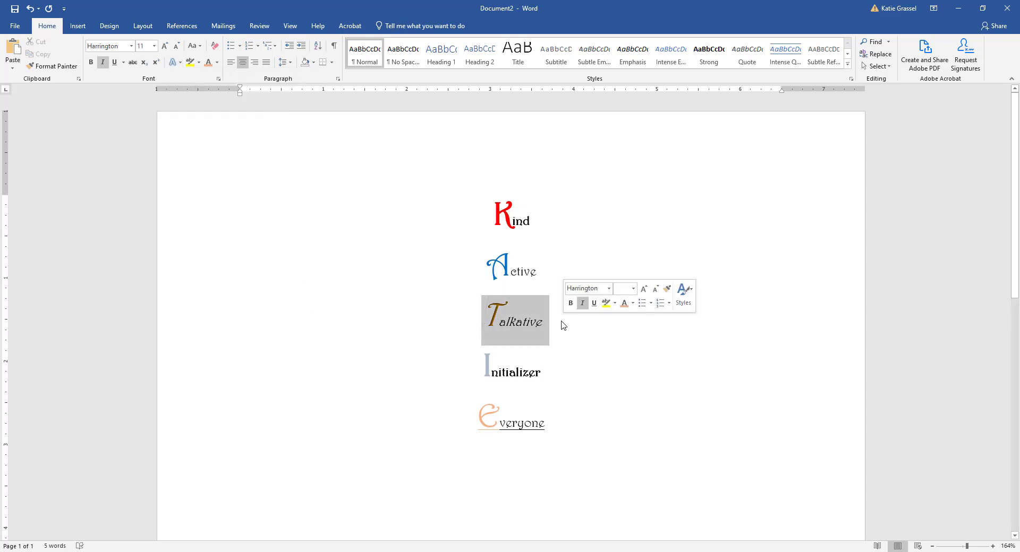
left_click(181, 62)
mouse_move(221, 206)
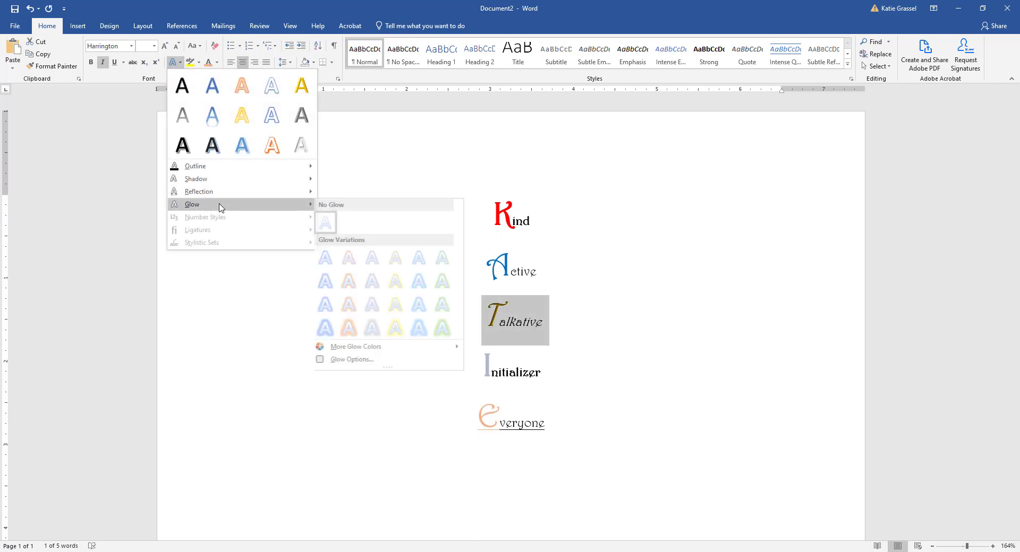
left_click(399, 328)
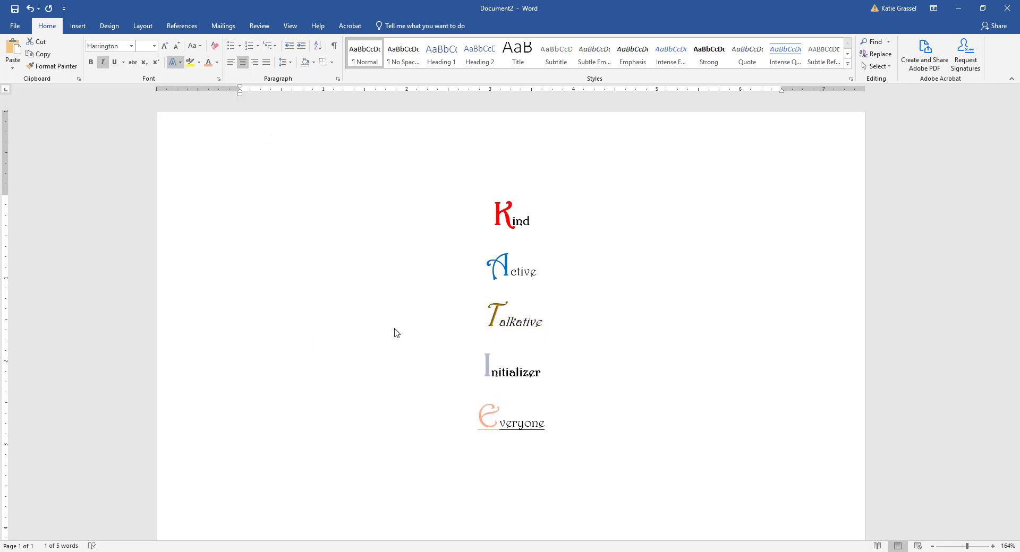
left_click(437, 455)
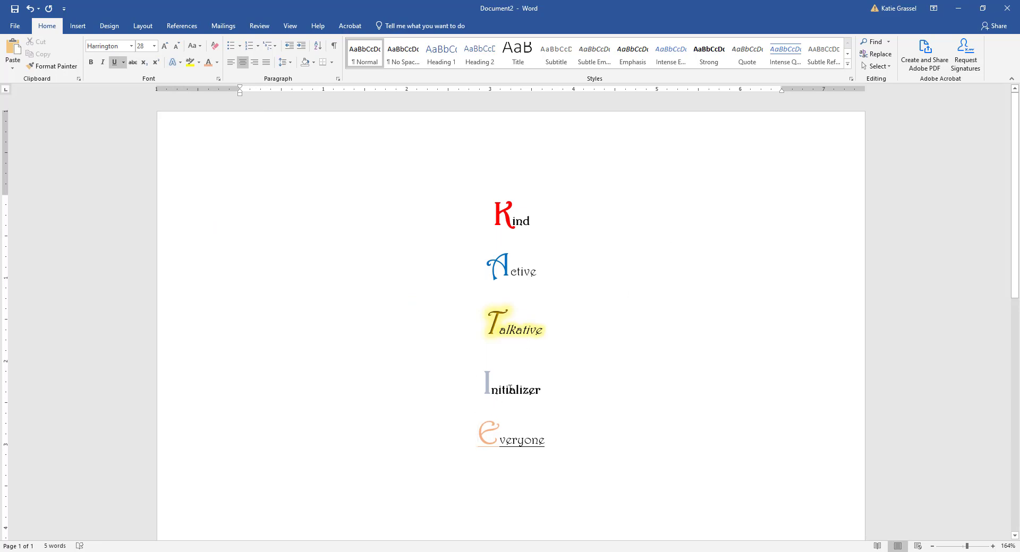
left_click_drag(483, 396, 660, 356)
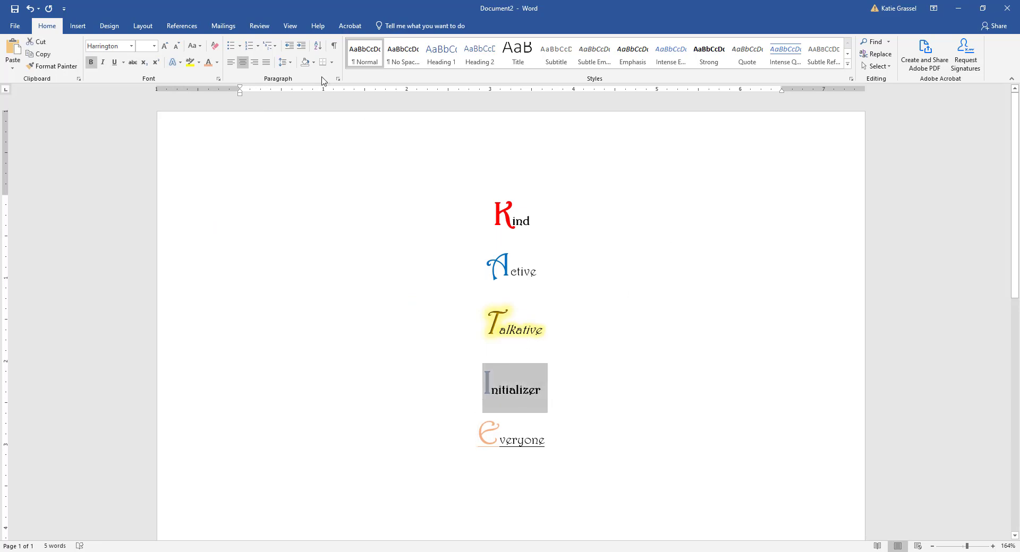
Step: Try a blue gradient reflection text effect on Initializer
left_click(175, 62)
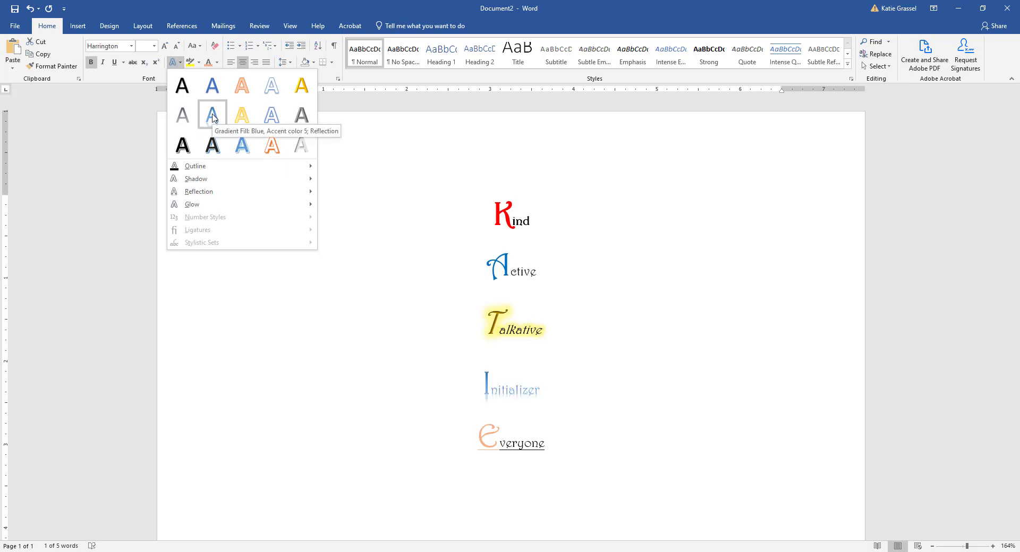
left_click(212, 118)
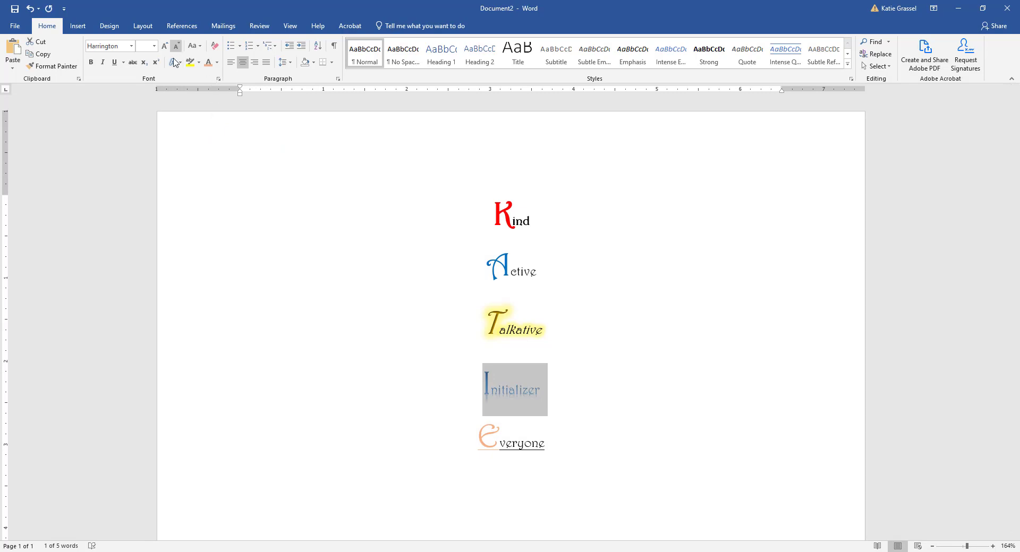
left_click(543, 398)
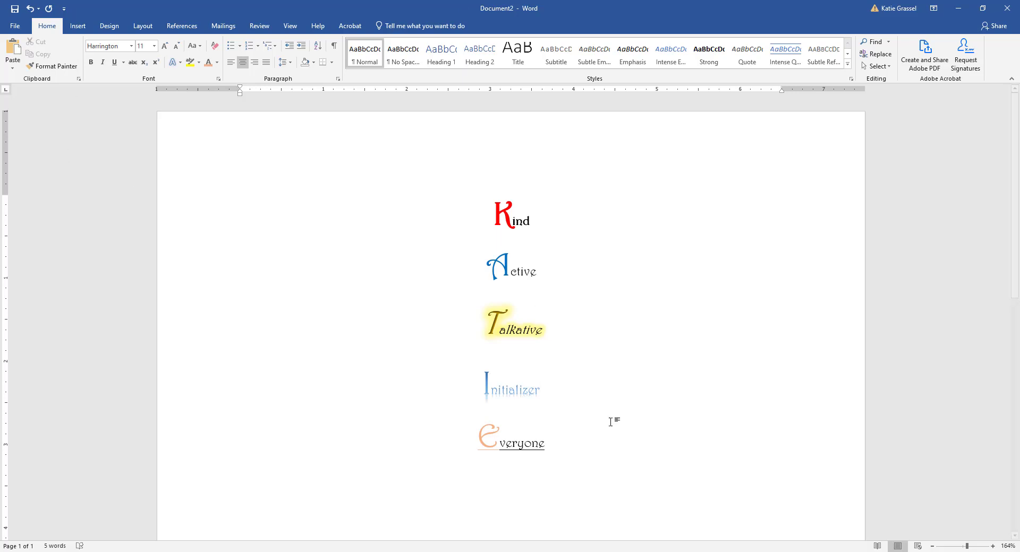
Step: Switch Initializer to the white fill, Blue Accent 1 outline and blue glow effect
left_click_drag(455, 380, 556, 384)
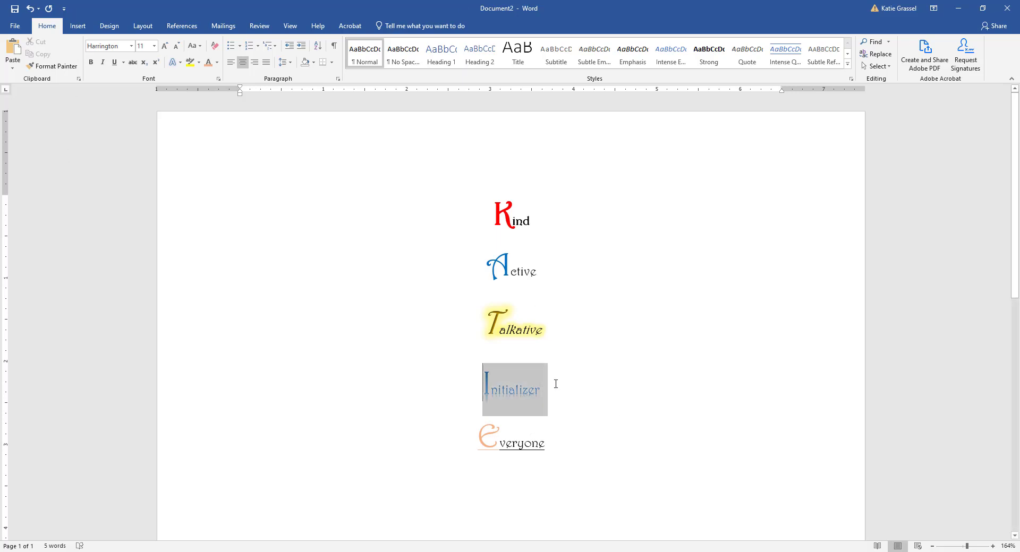
left_click(180, 63)
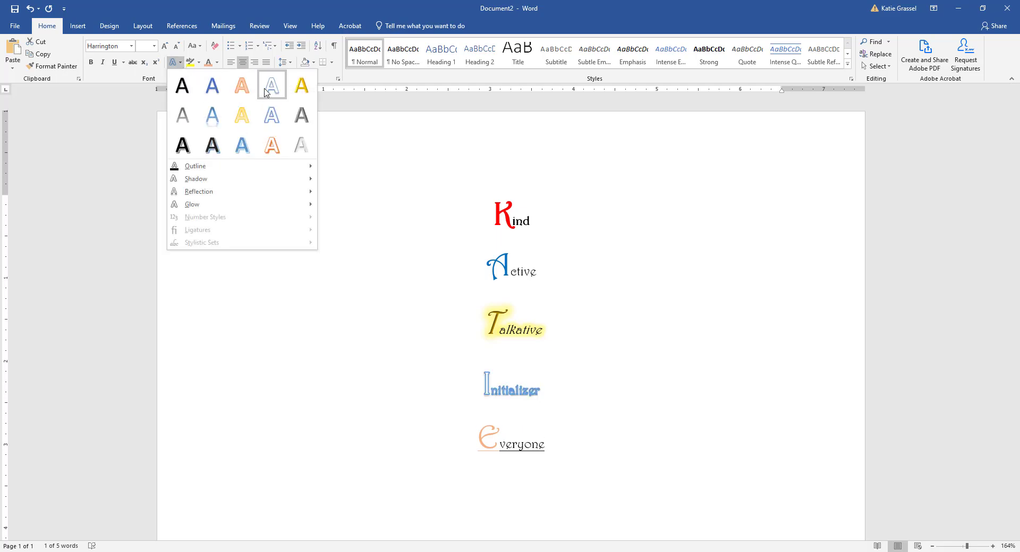
left_click(268, 117)
left_click(488, 388)
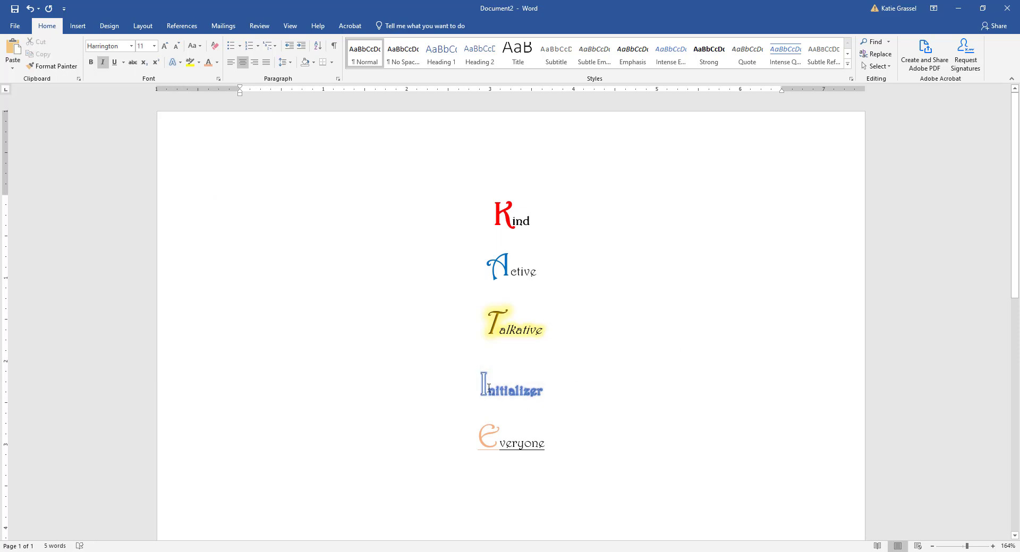
left_click_drag(489, 389, 480, 388)
left_click(218, 63)
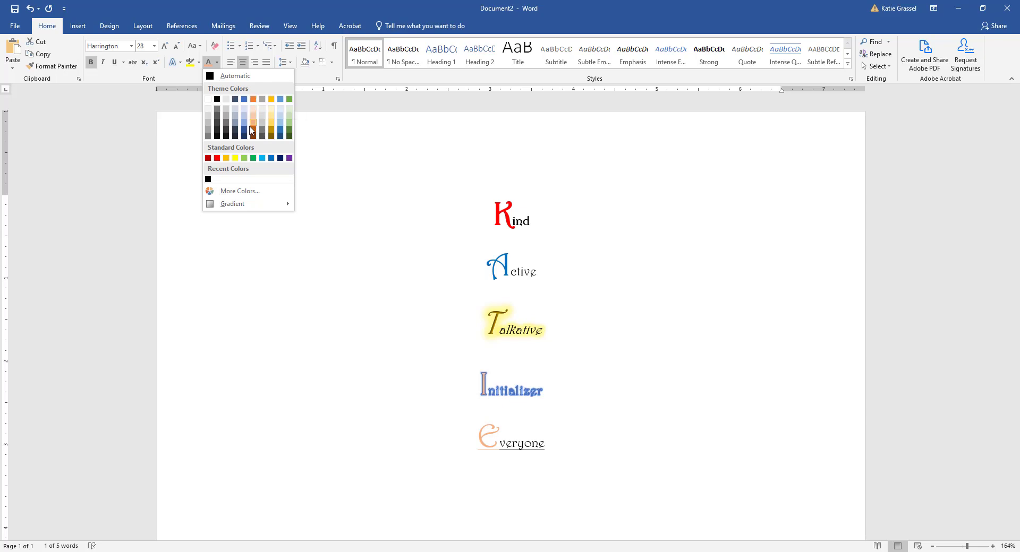
Step: Colour the large I of Initializer dark green
left_click(287, 134)
left_click(633, 297)
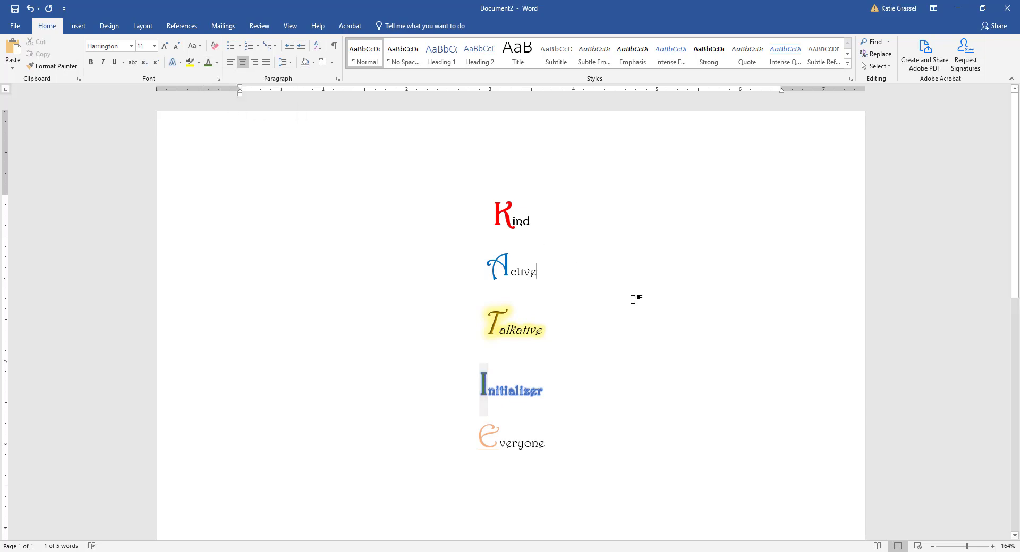
left_click(641, 340)
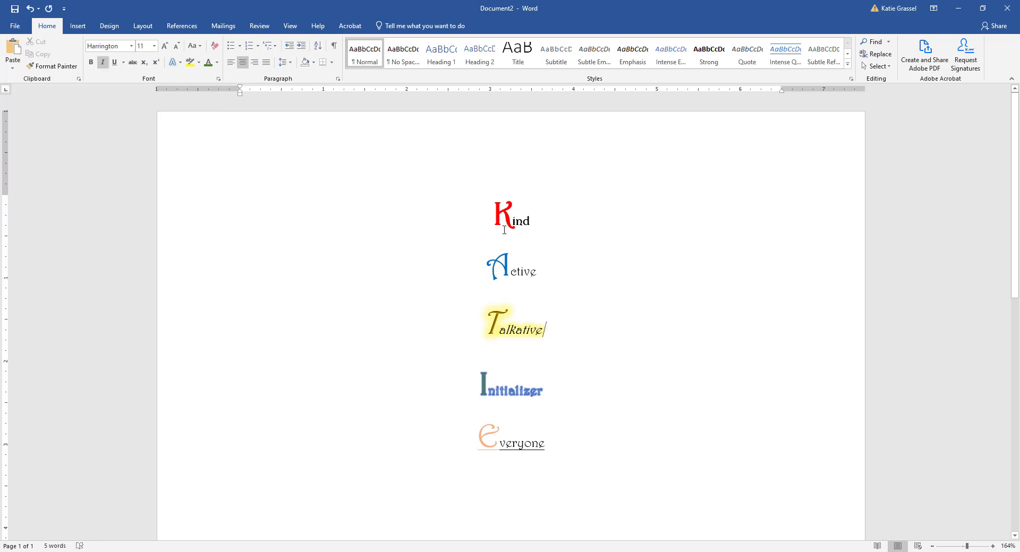
Step: Add 'Word' on a new line below Everyone, with underline turned off
left_click(585, 431)
key("Return")
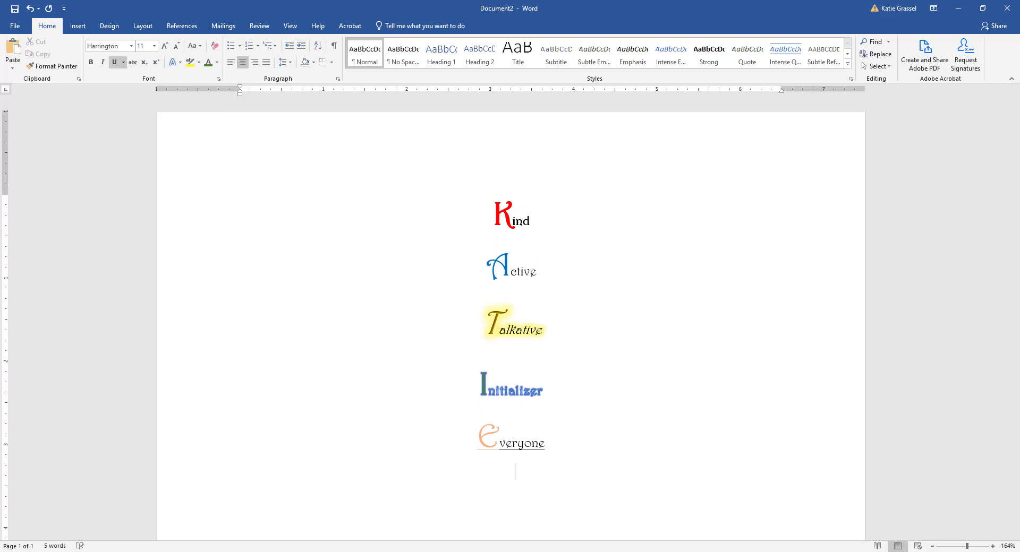
type("Word")
key("ctrl+u")
Step: Start Save As and browse to the Info Processing folder on the H: drive
left_click(16, 30)
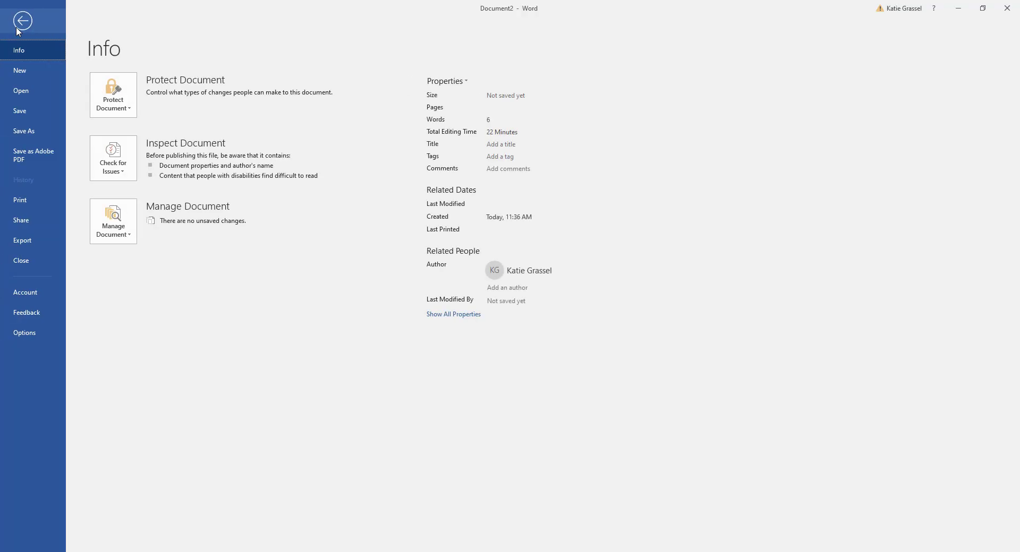
left_click(44, 132)
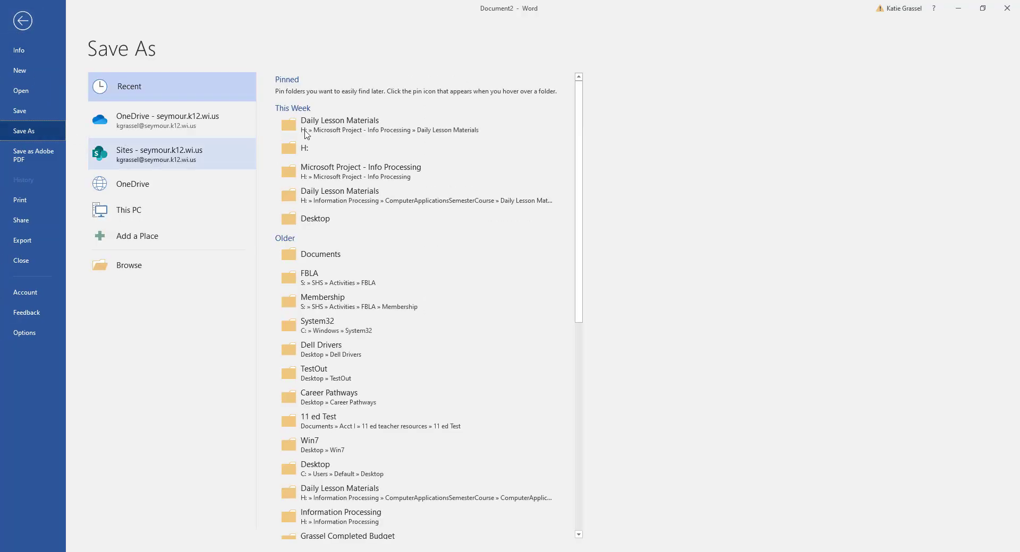
left_click(162, 264)
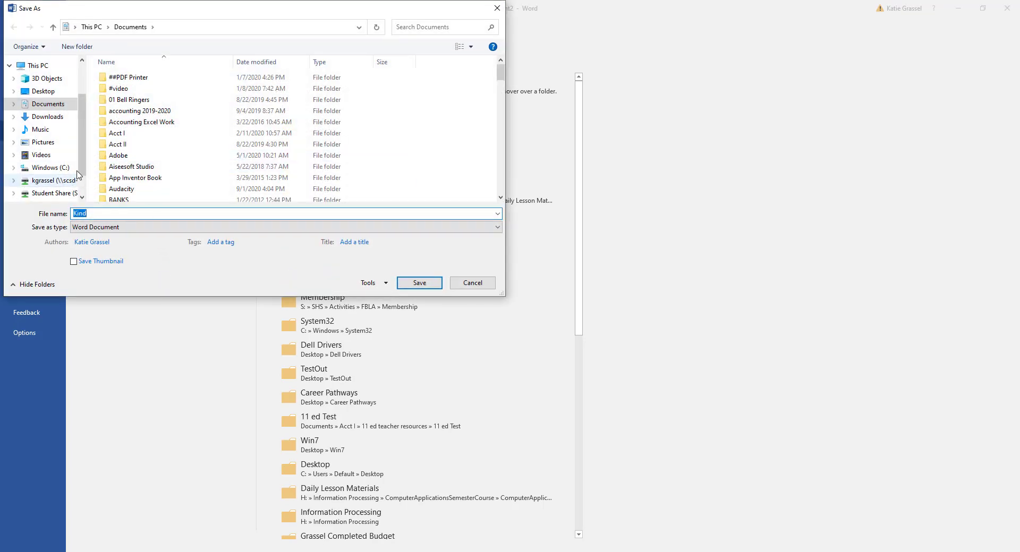
scroll(59, 167, "down", 2)
left_click(54, 150)
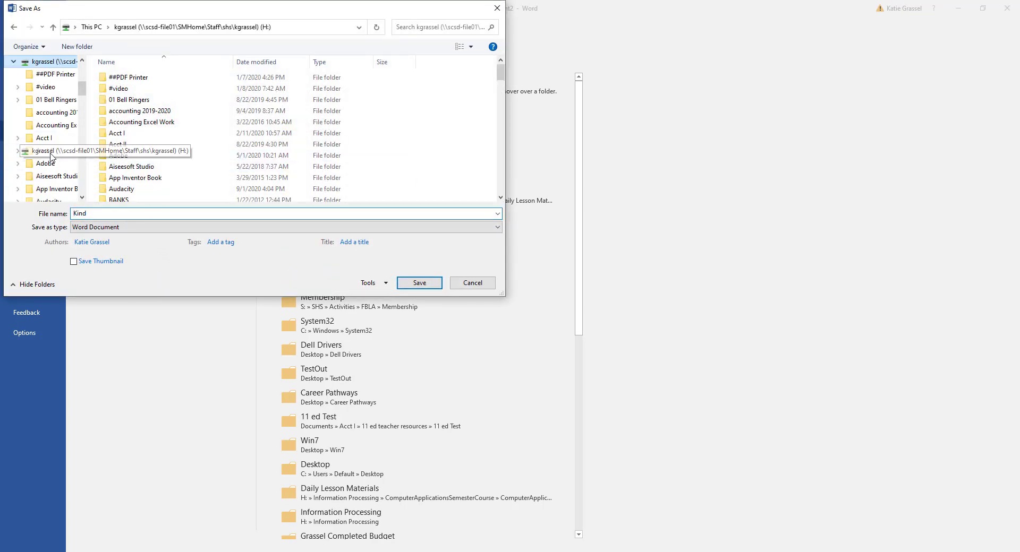
scroll(157, 180, "down", 8)
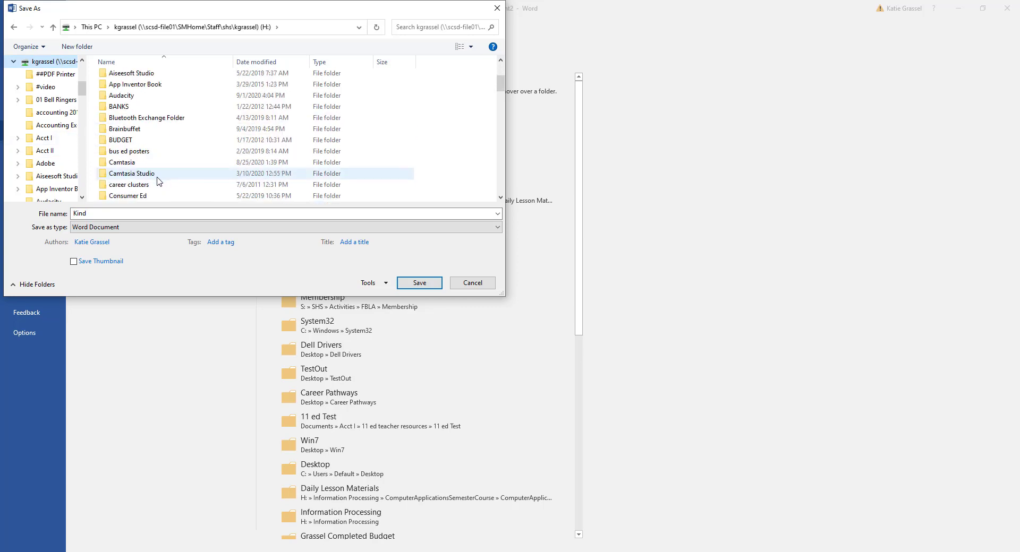
scroll(158, 180, "down", 4)
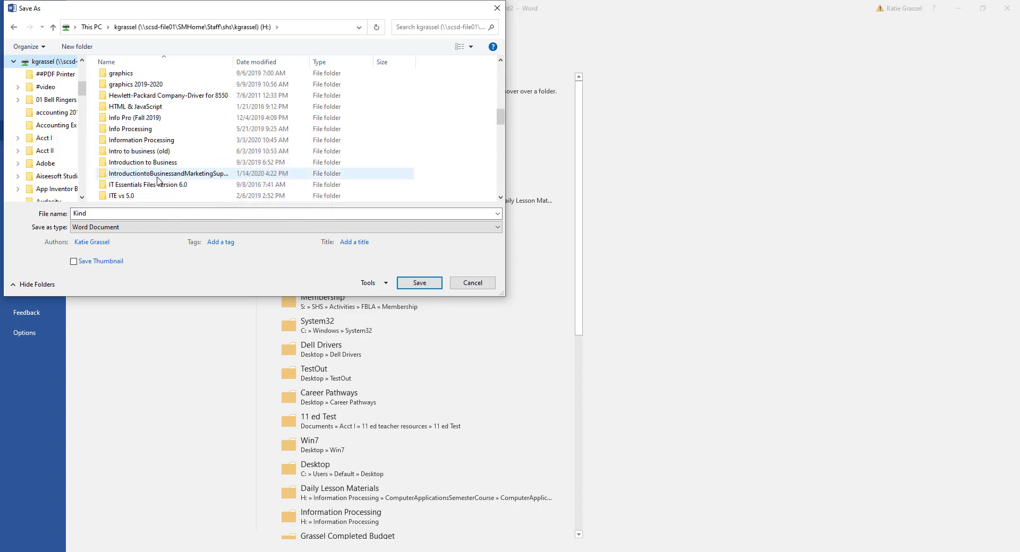
left_click(160, 131)
double_click(160, 131)
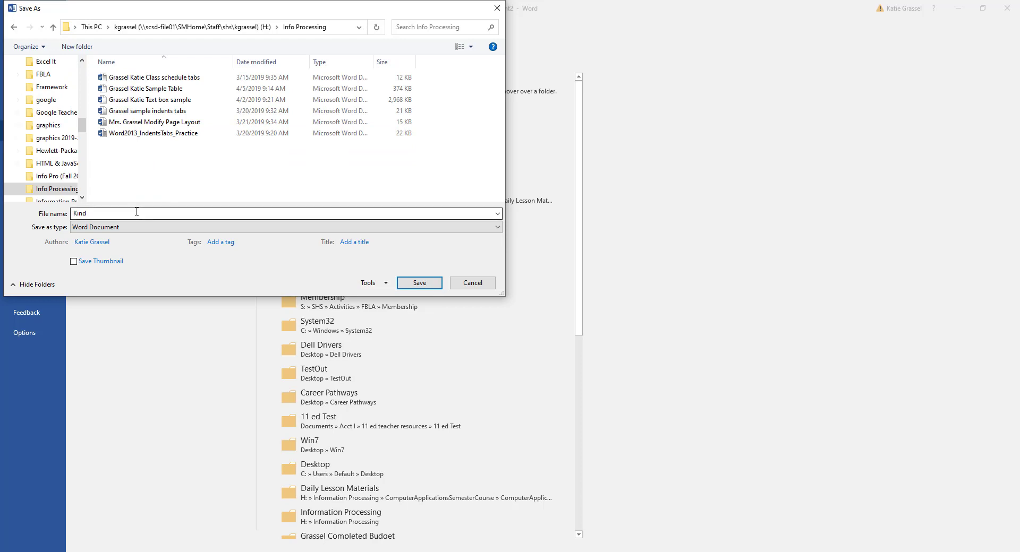
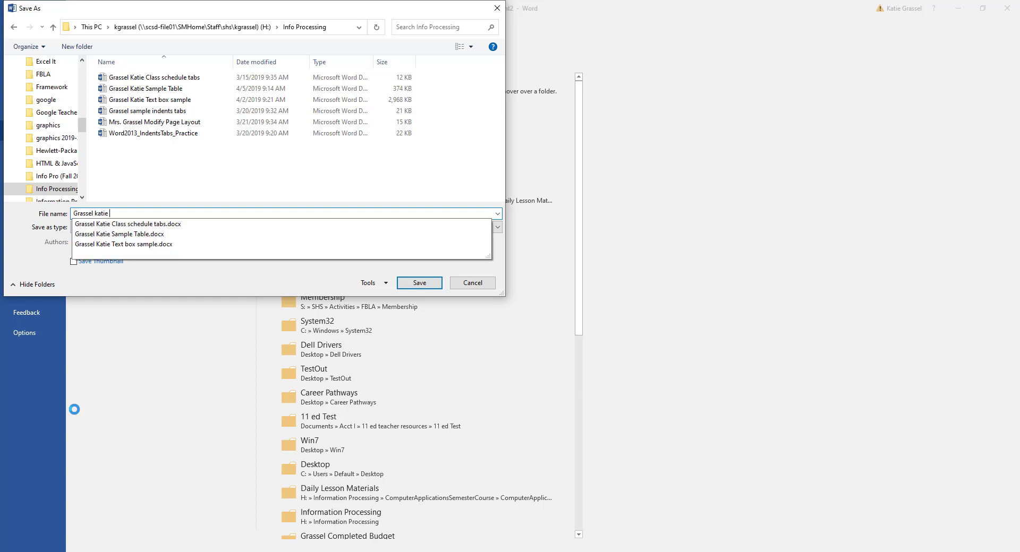
Step: Enter a file name of the student's surname, first name and 'Describe Yourself'
type(" Describe Your")
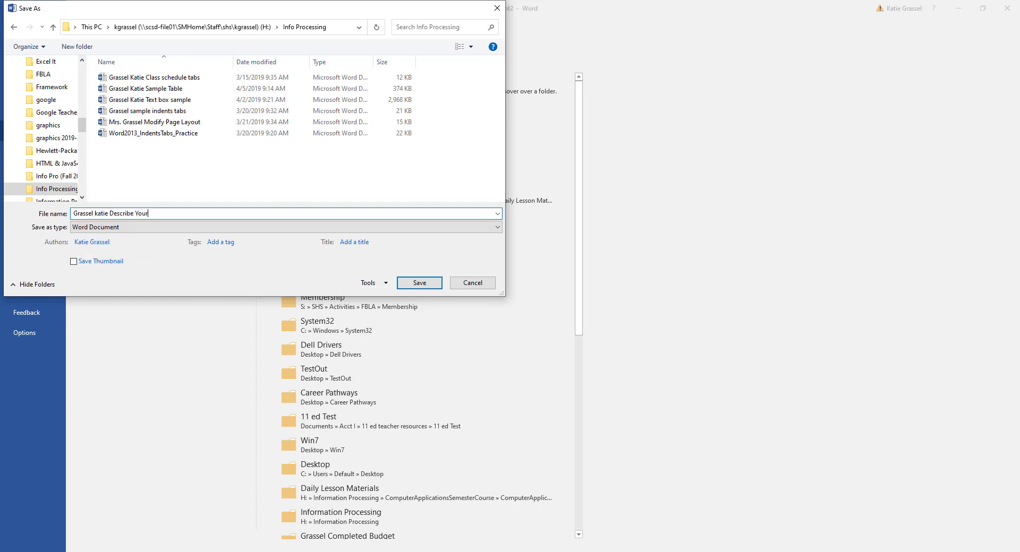
type("self")
Step: Save the Describe Yourself document into Info Processing and bring File Explorer forward
left_click(432, 285)
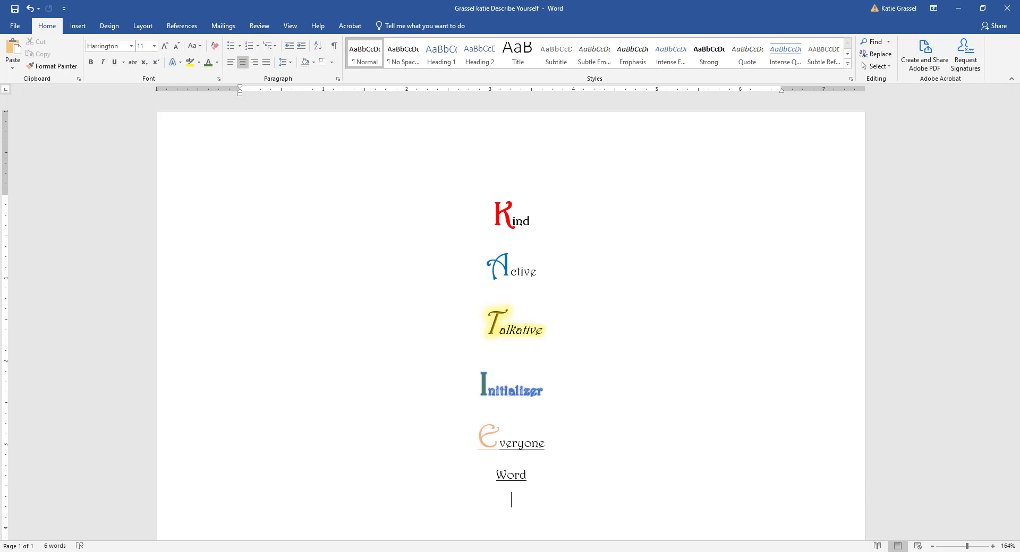
left_click(158, 551)
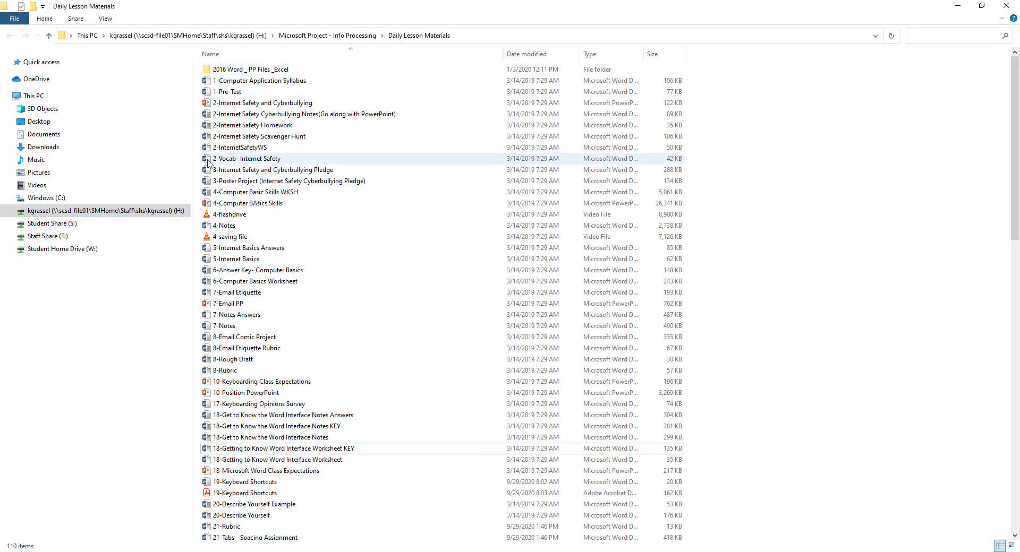
Step: Browse Student Share to SHS > AssignmentsSubmit > teacher folder > Information Processing
left_click(43, 225)
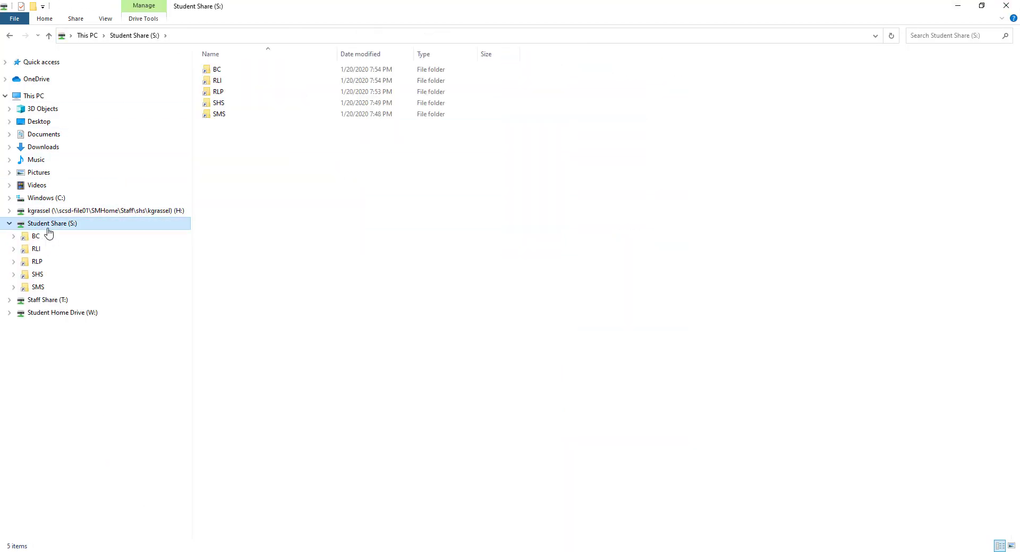
double_click(237, 106)
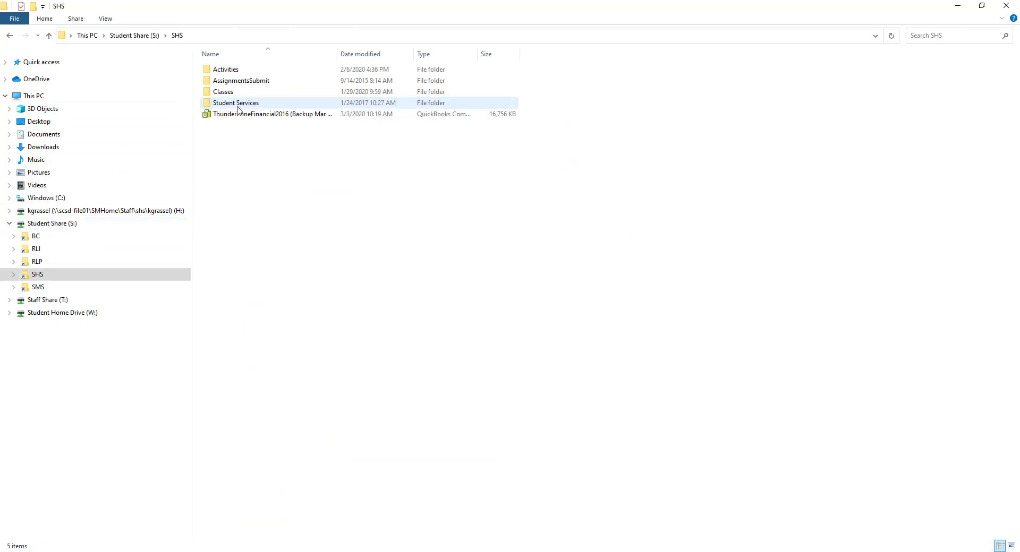
double_click(272, 85)
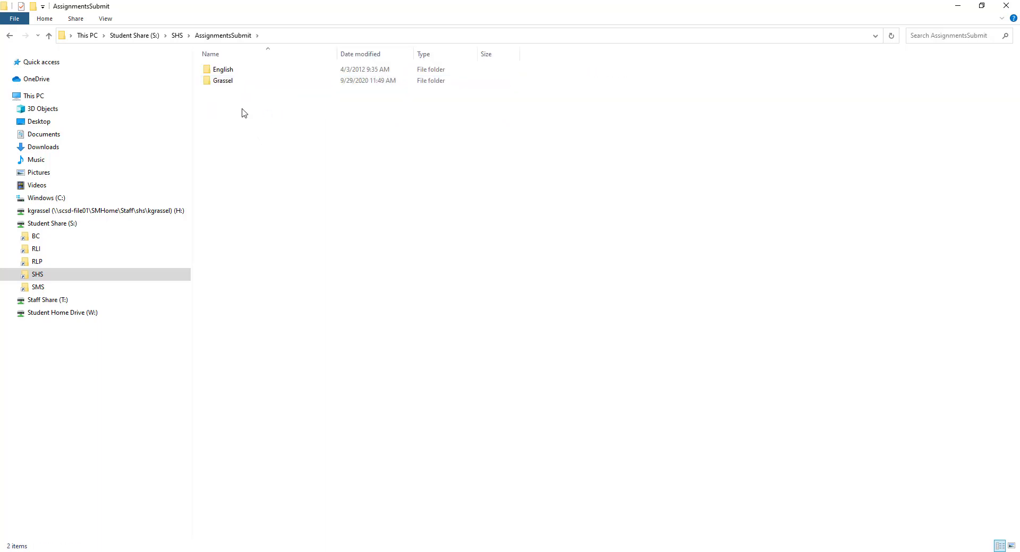
double_click(249, 82)
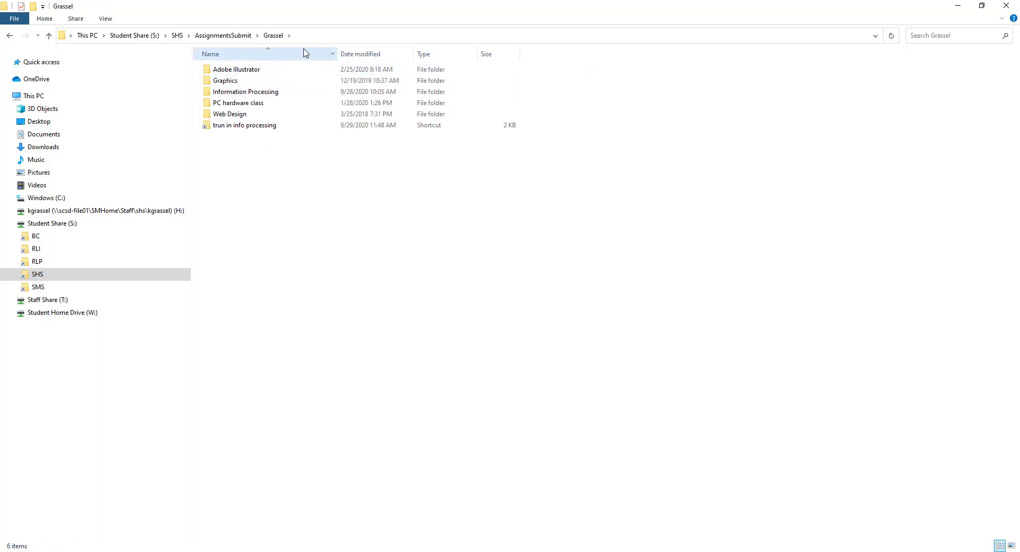
double_click(260, 95)
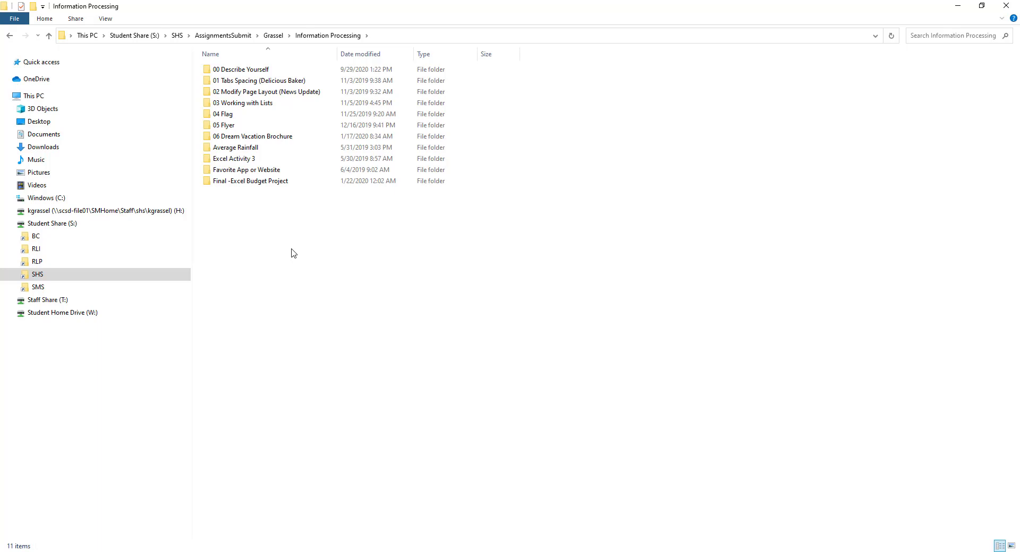
Step: Open the 00 Describe Yourself folder and dock its window on the right half
left_click(225, 72)
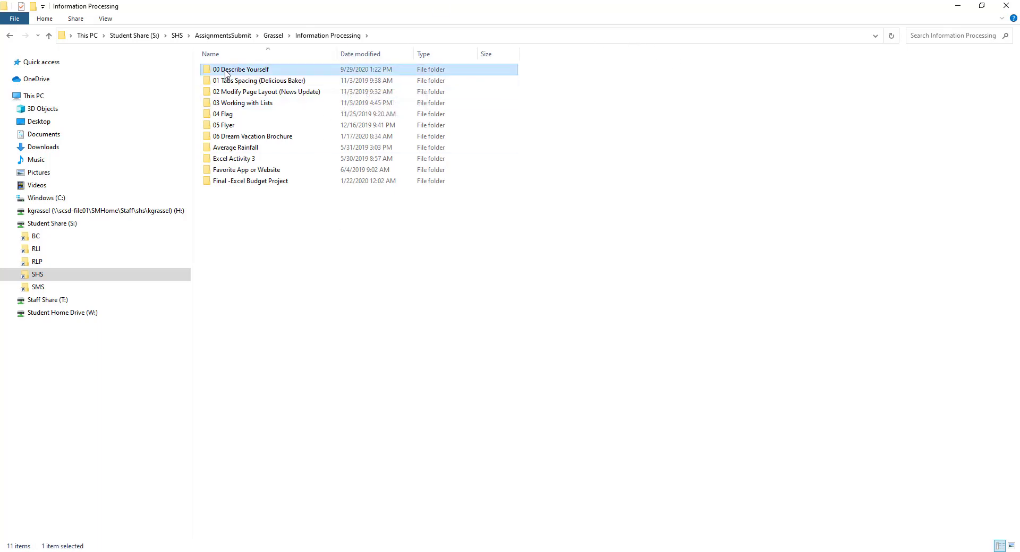
double_click(226, 72)
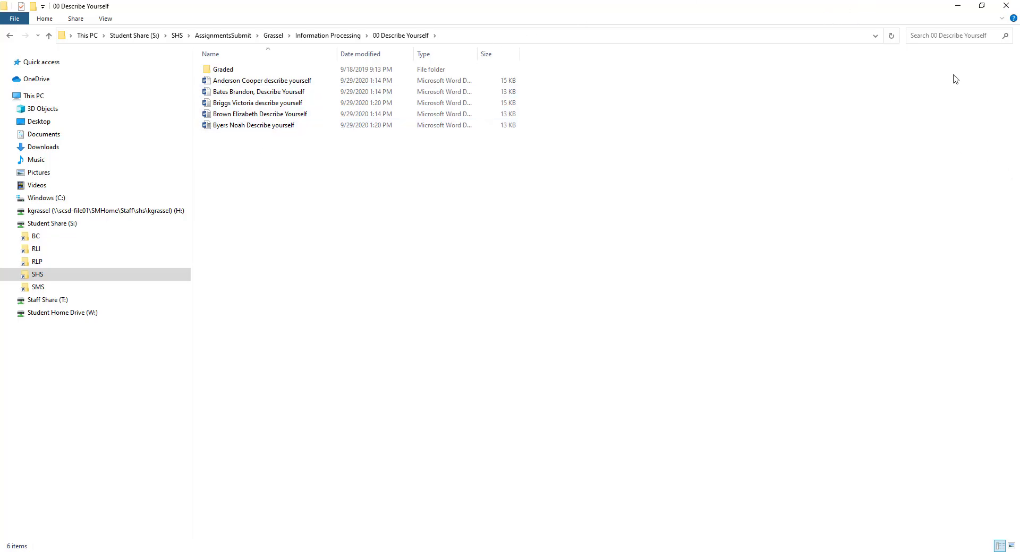
left_click(981, 6)
left_click_drag(634, 64, 1018, 189)
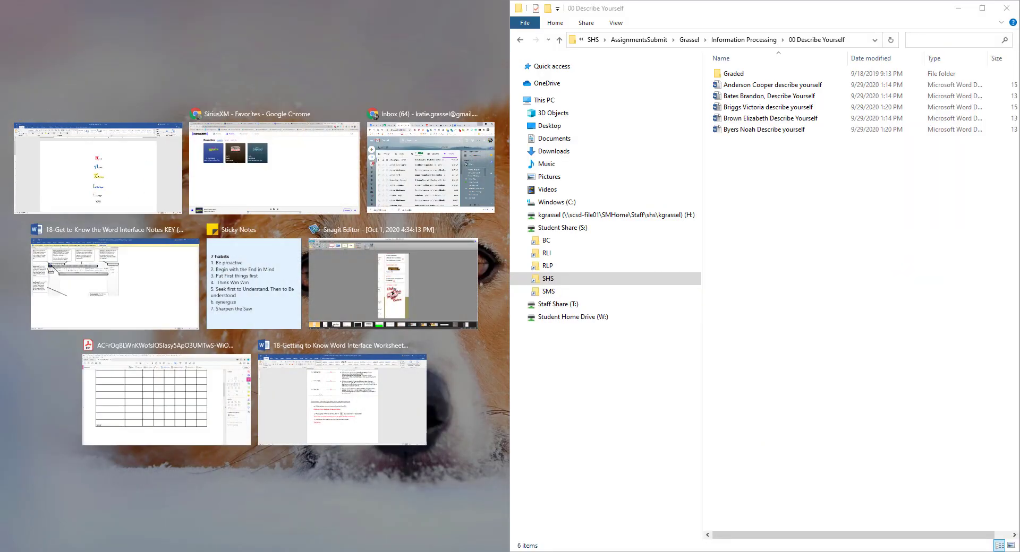
Step: Snap Word to the left and open a second File Explorer window
left_click(98, 170)
key("alt+Tab")
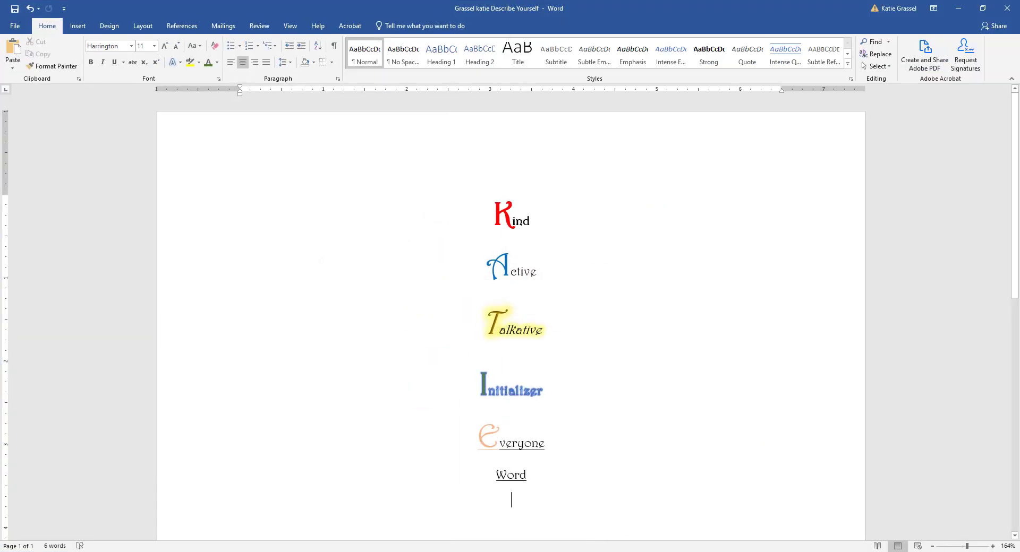
key("alt+Tab")
right_click(116, 551)
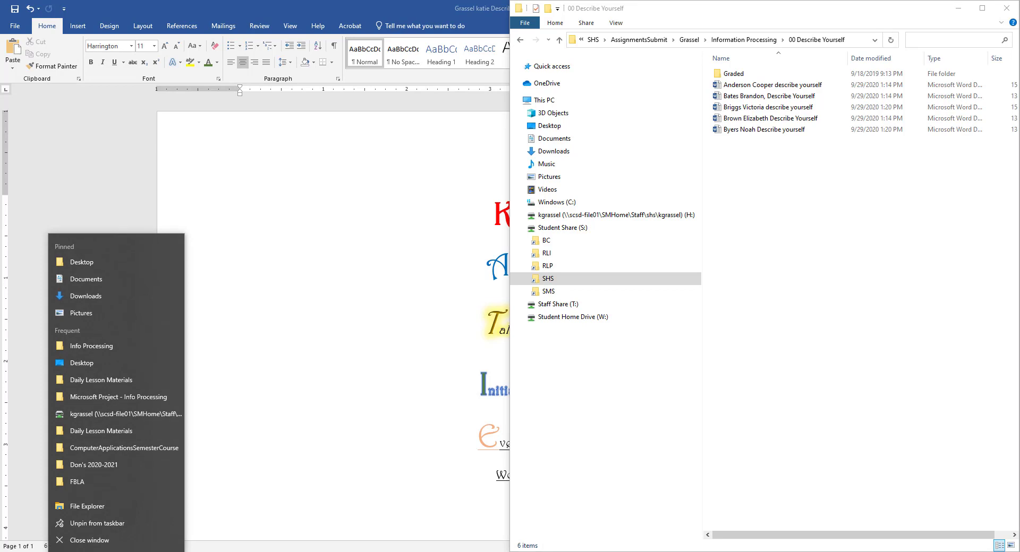
key("Escape")
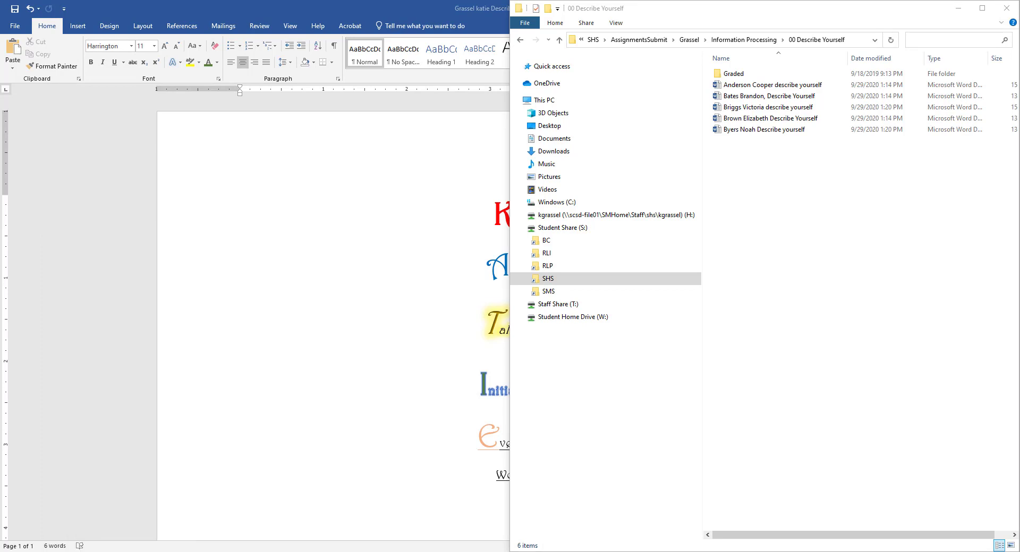
key("super+e")
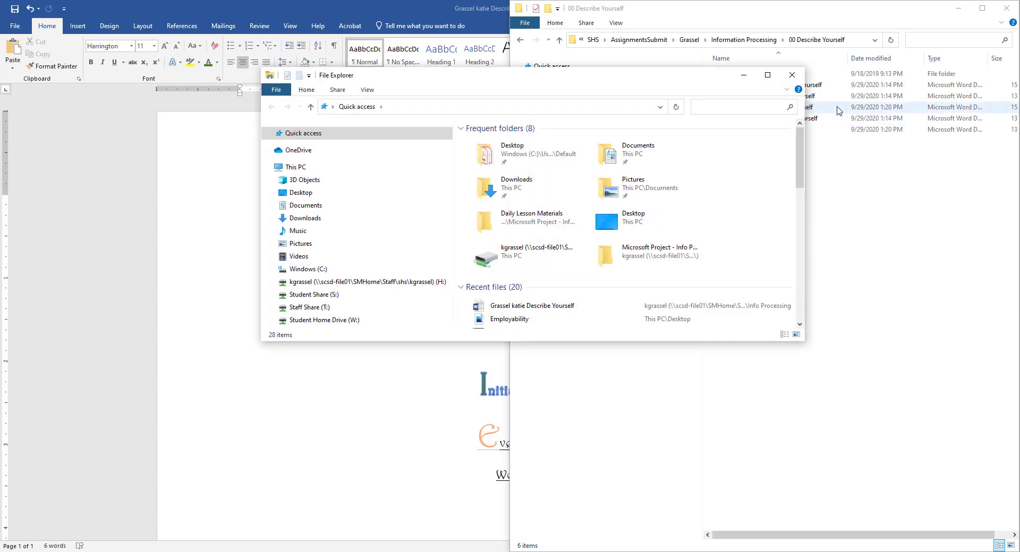
Step: Move and resize the new Explorer window to sit beside the assignment folder
left_click_drag(632, 85, 338, 47)
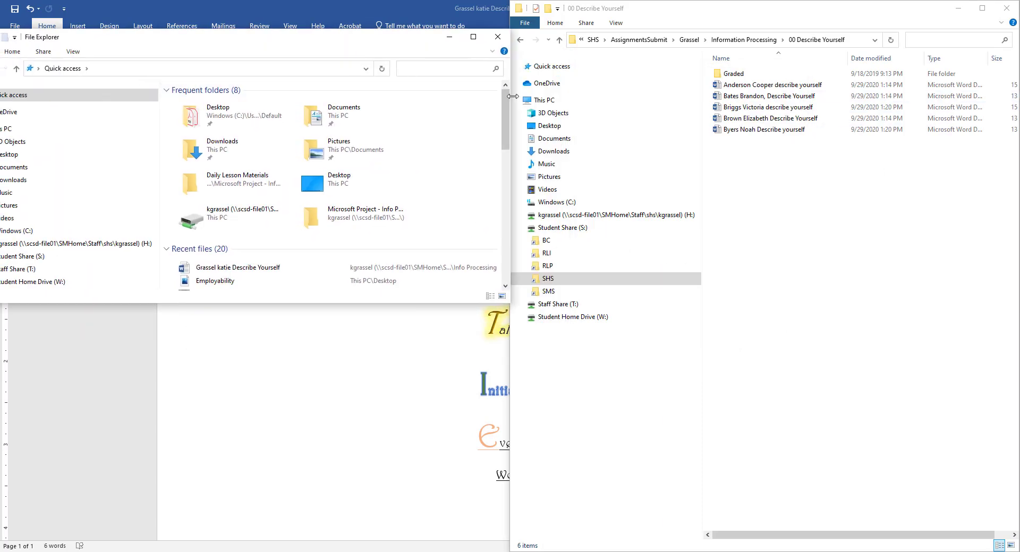
left_click_drag(447, 98, 288, 94)
left_click_drag(173, 37, 300, 33)
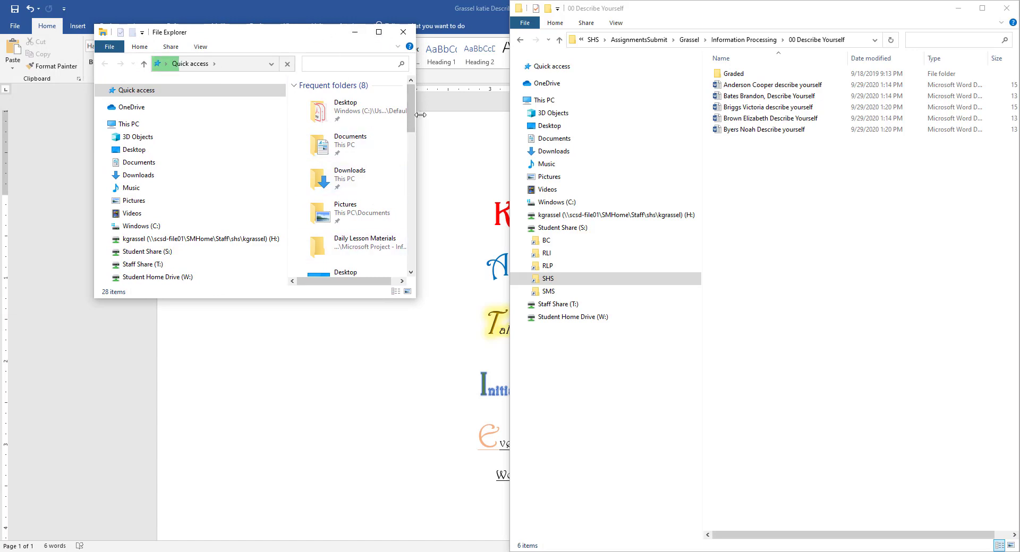
left_click_drag(416, 116, 504, 115)
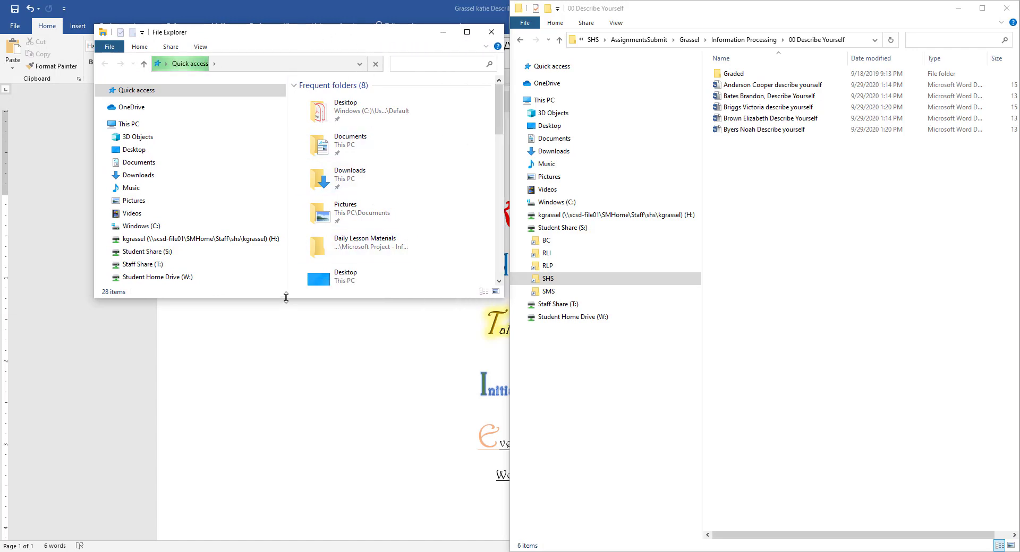
left_click_drag(286, 300, 247, 522)
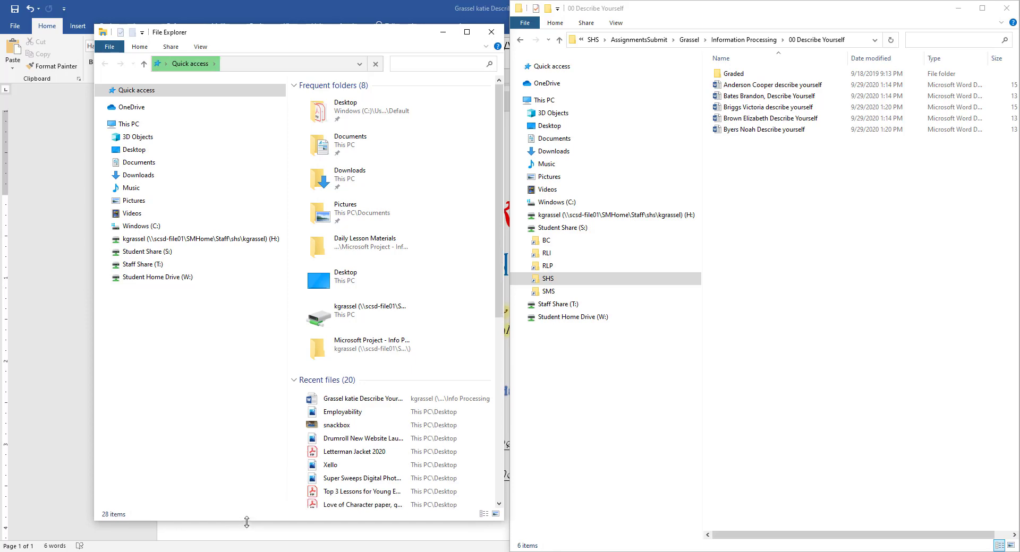
Step: Open the H: drive and its Information Processing folder in the new window
left_click(142, 239)
scroll(364, 382, "down", 2)
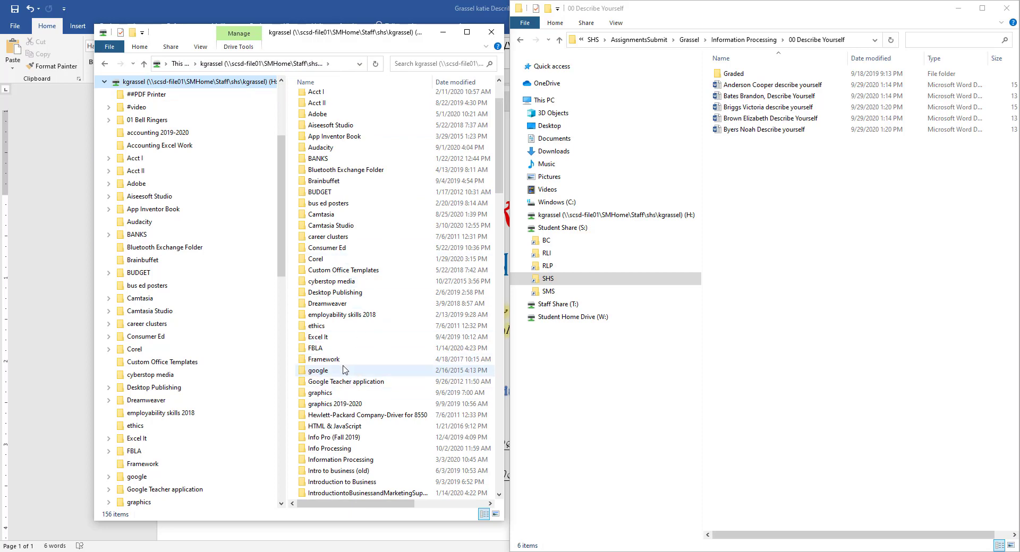
scroll(355, 357, "down", 3)
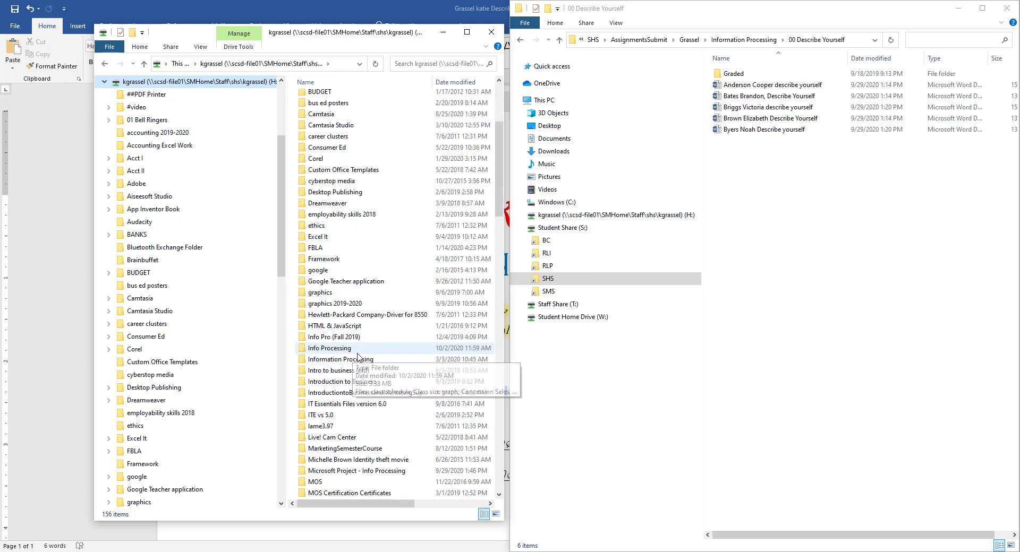
left_click(355, 362)
double_click(355, 361)
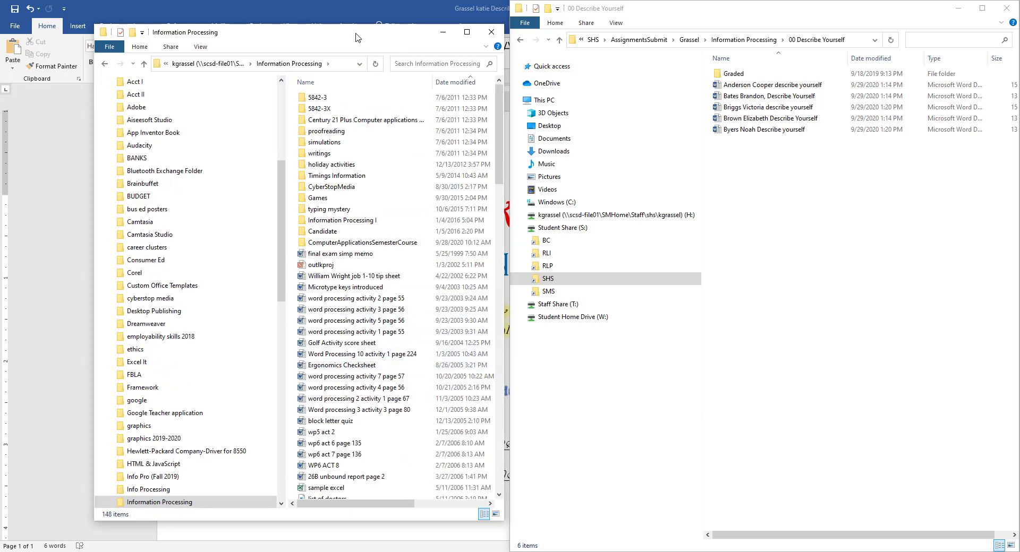
Step: Open Info Processing on H: and drag the Describe Yourself document into 00 Describe Yourself
left_click(212, 64)
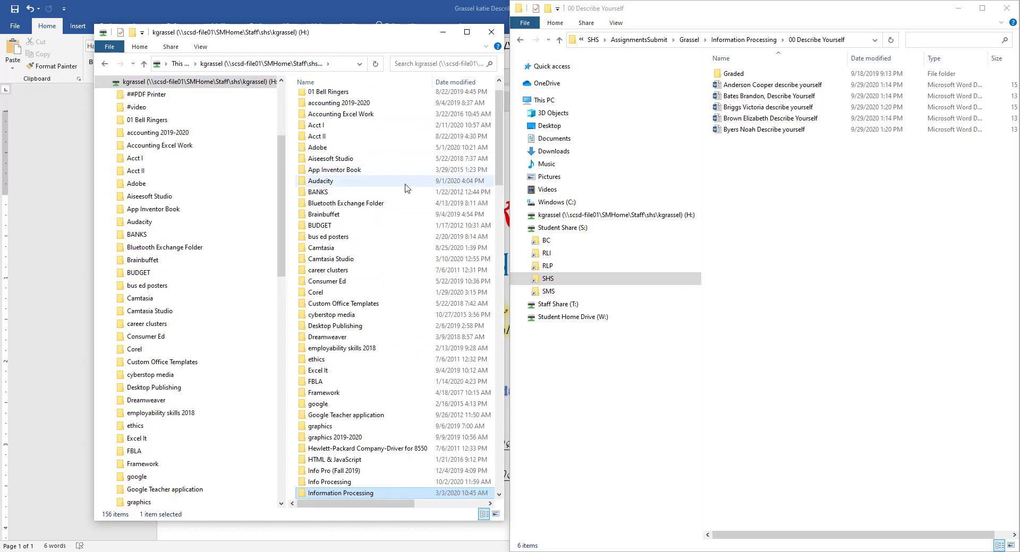
scroll(385, 397, "down", 2)
scroll(385, 397, "down", 1)
double_click(340, 416)
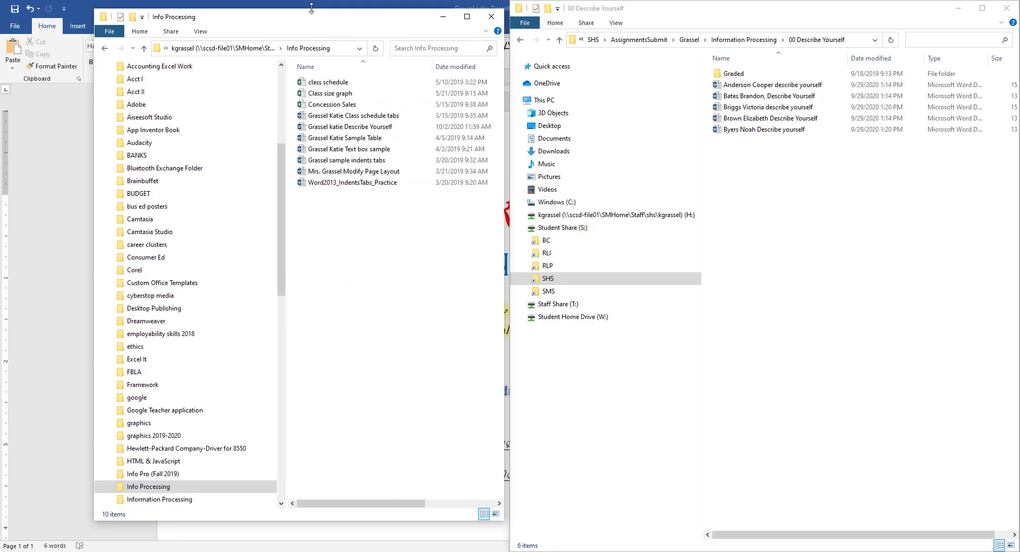
left_click_drag(374, 24, 257, 18)
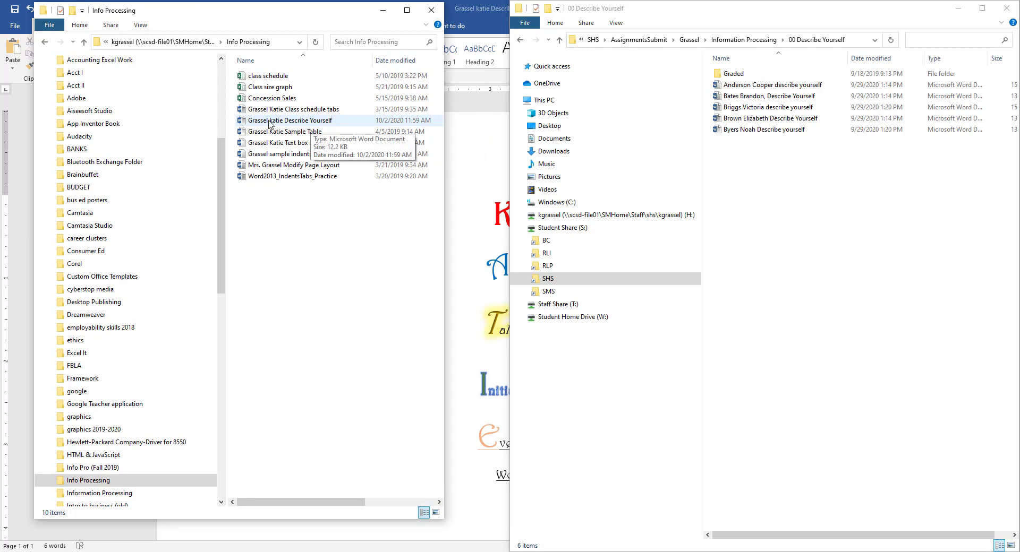
left_click_drag(267, 123, 800, 174)
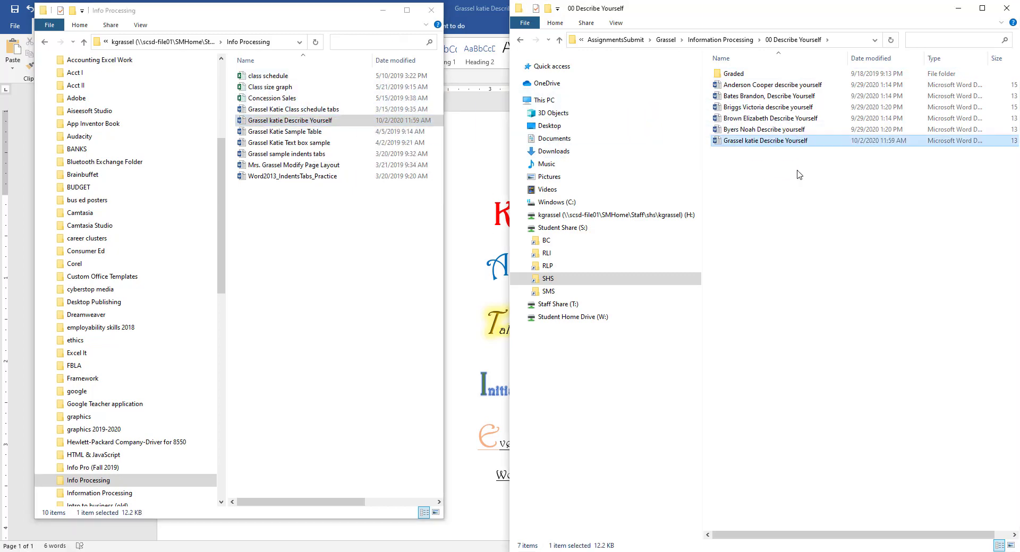